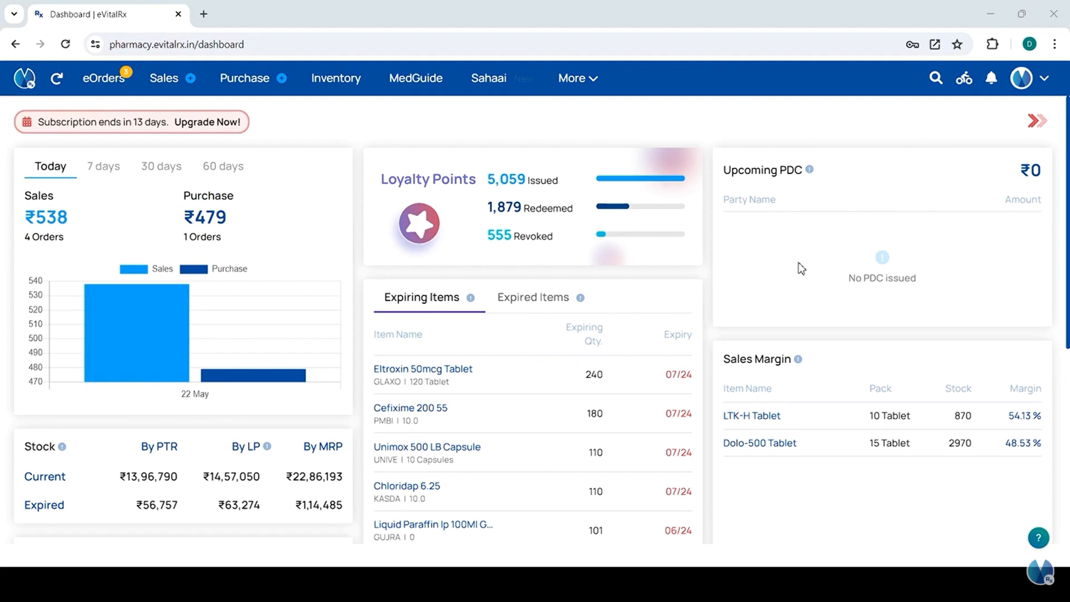
Turn on the VitRun integration in the pharmacy's account integrations and submit its configuration
{"action": "left_click", "coordinate": [1025, 79]}
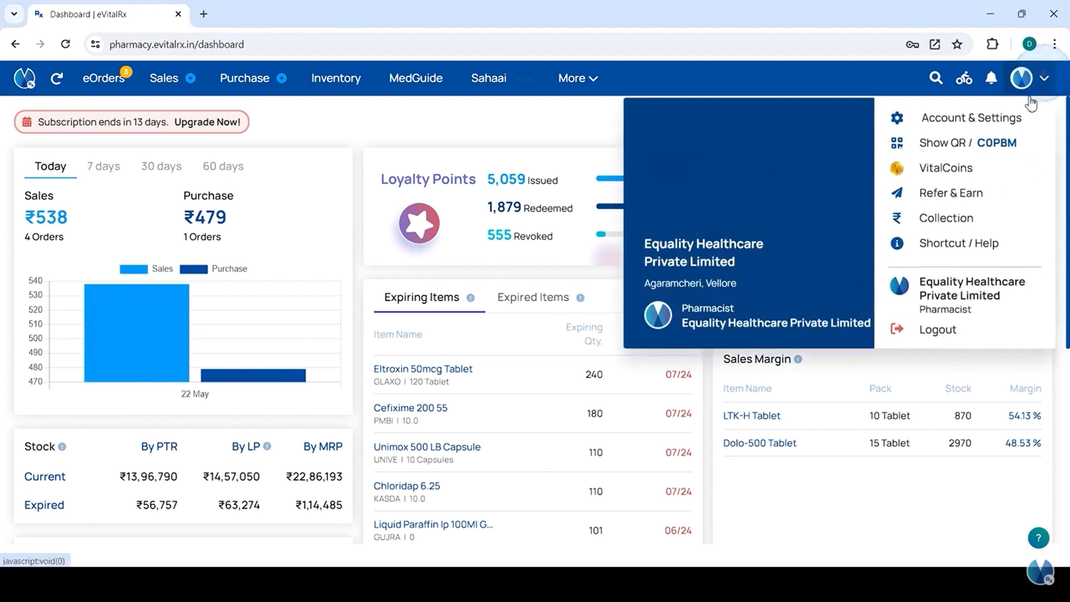
{"action": "left_click", "coordinate": [960, 120]}
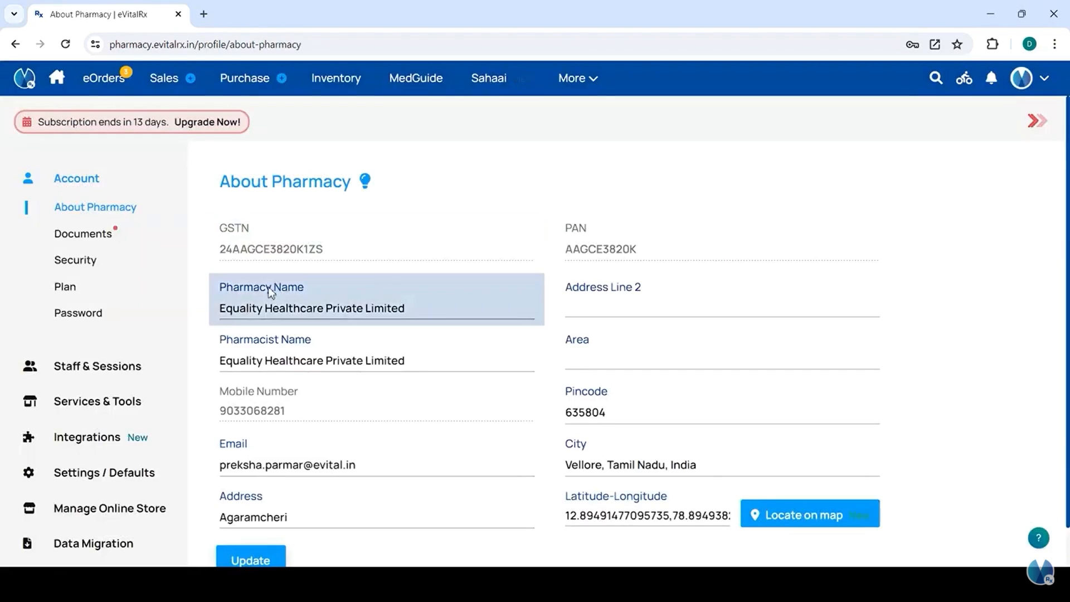
{"action": "left_click", "coordinate": [106, 439]}
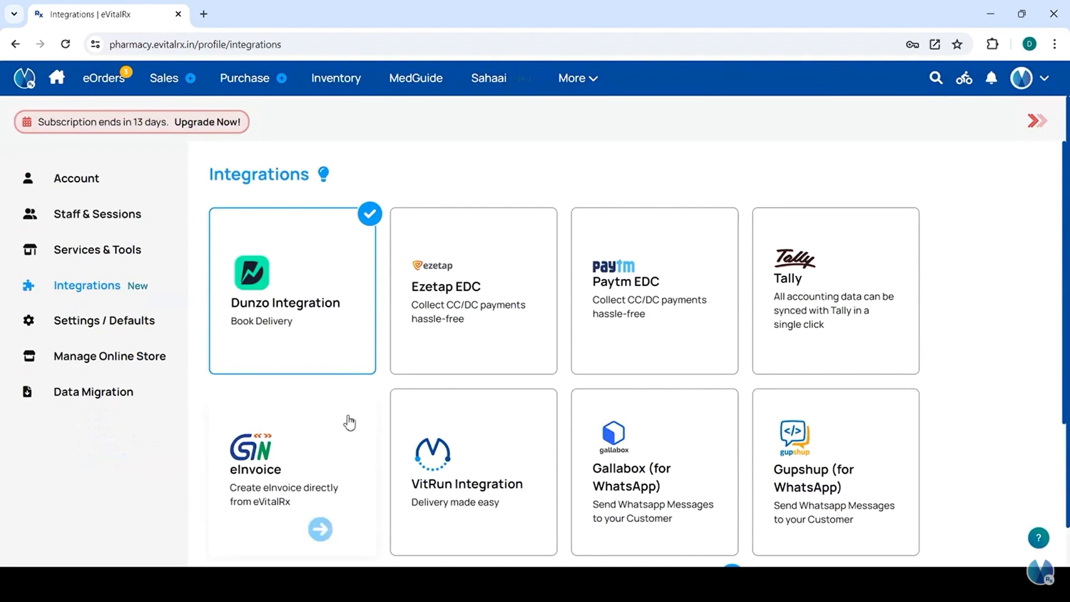
{"action": "left_click", "coordinate": [506, 482]}
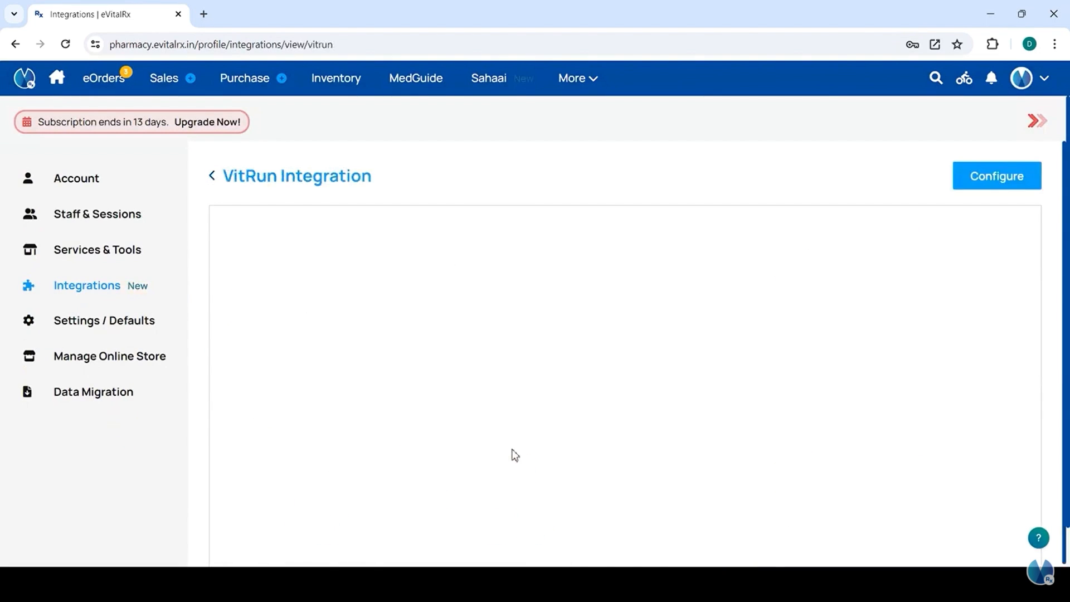
{"action": "left_click", "coordinate": [985, 182]}
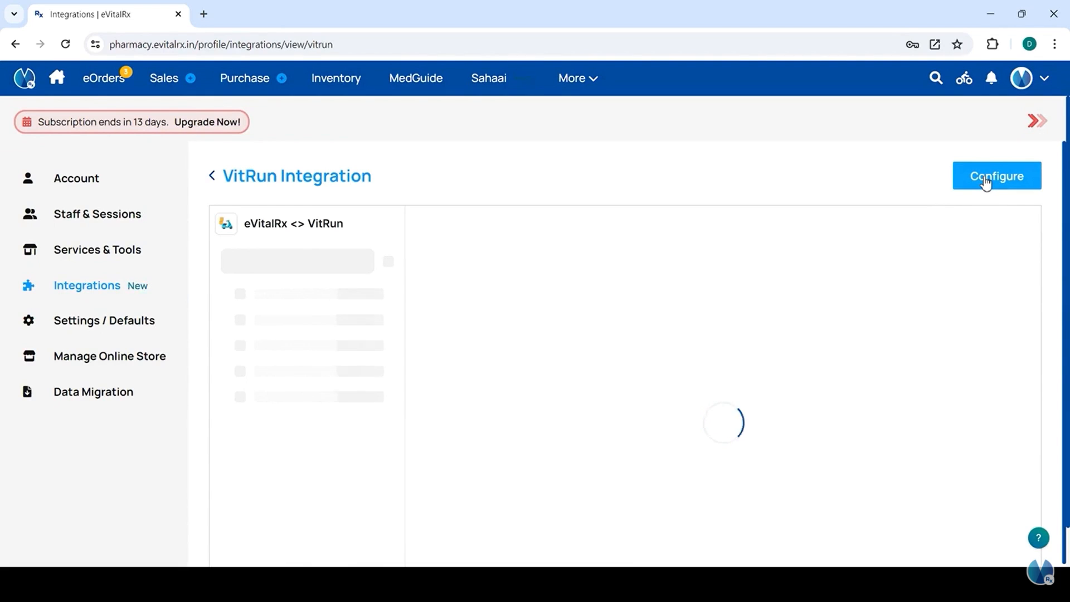
{"action": "left_click", "coordinate": [984, 178]}
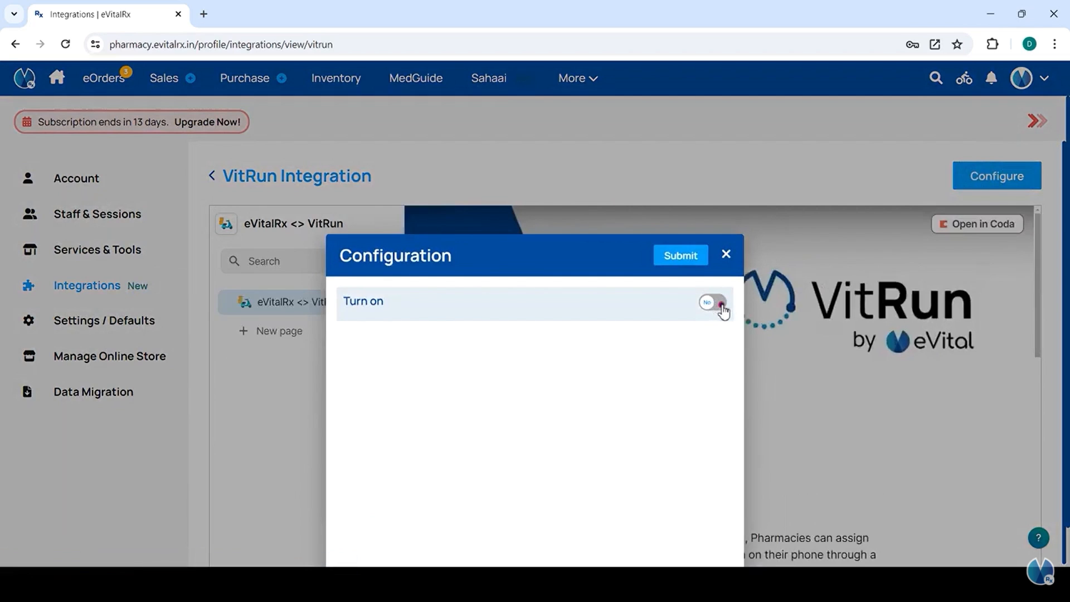
{"action": "left_click", "coordinate": [720, 305]}
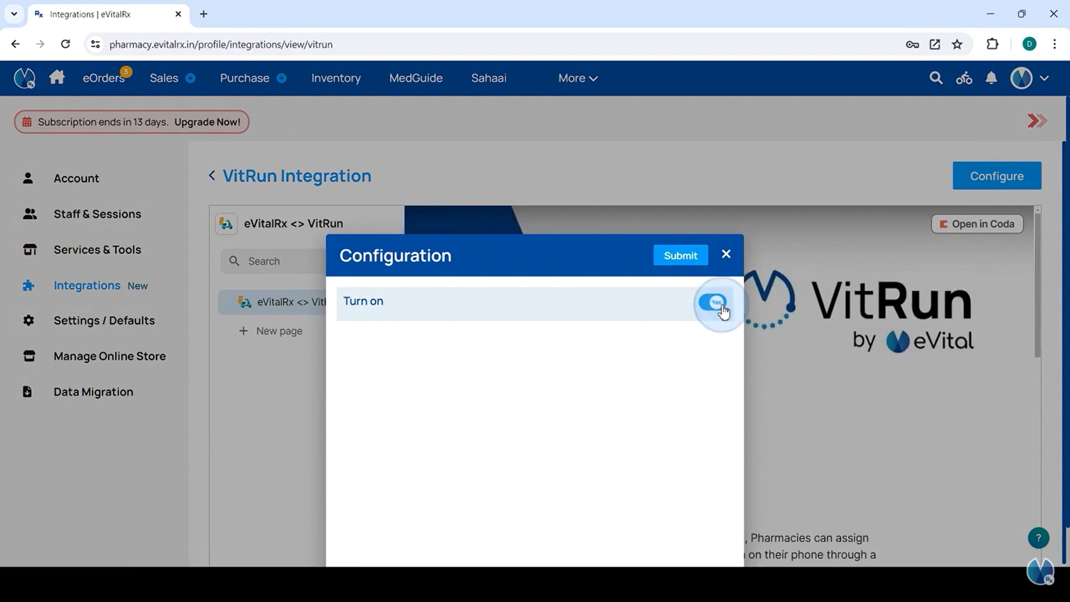
{"action": "left_click", "coordinate": [680, 256]}
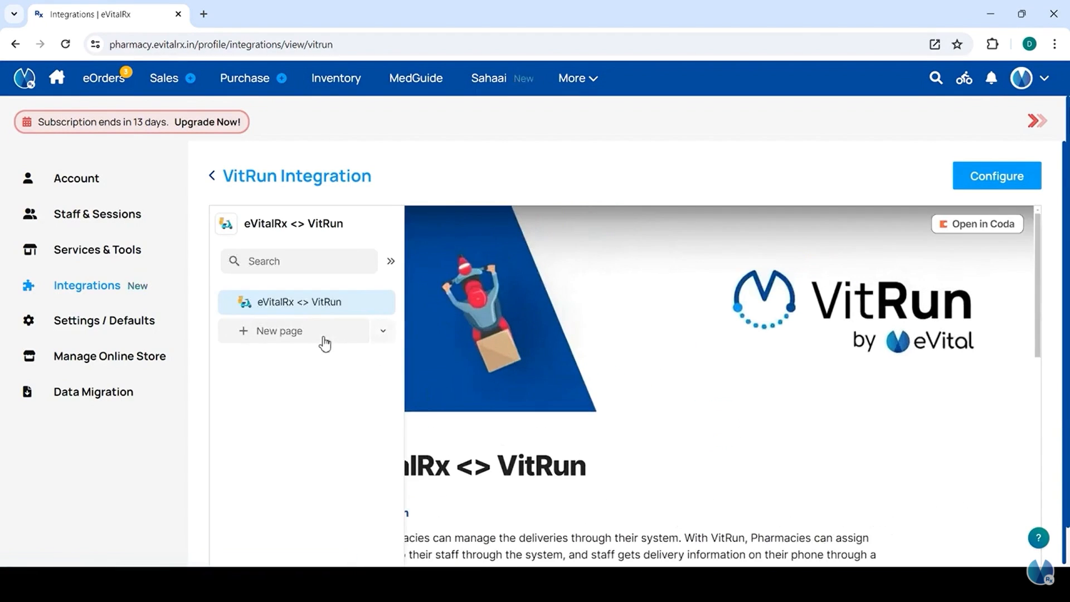
Start a new staff role and name it Delivery Boy
{"action": "mouse_move", "coordinate": [105, 214]}
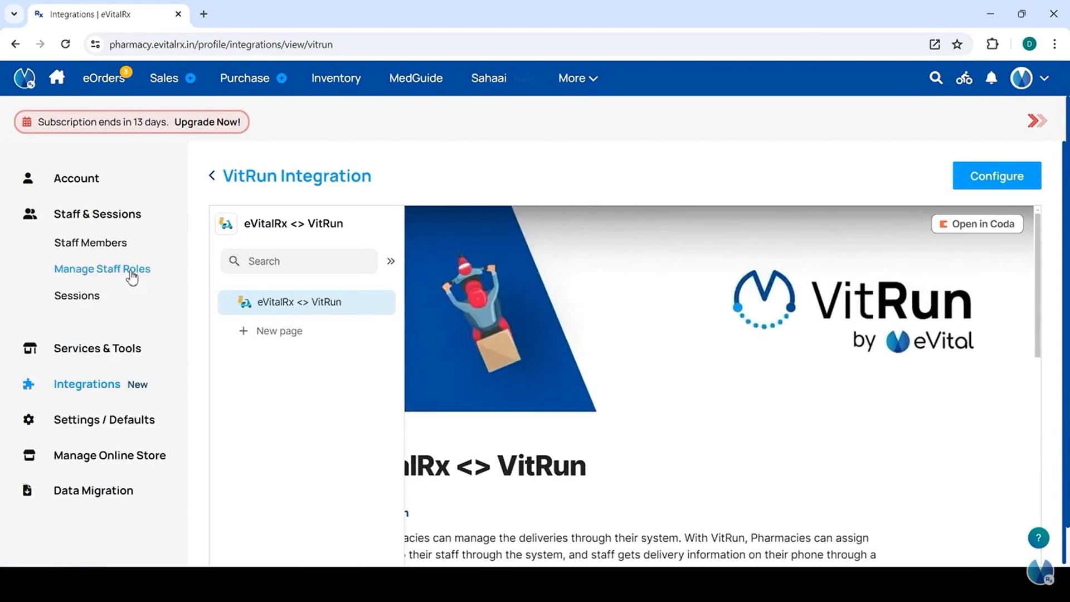
{"action": "left_click", "coordinate": [132, 273]}
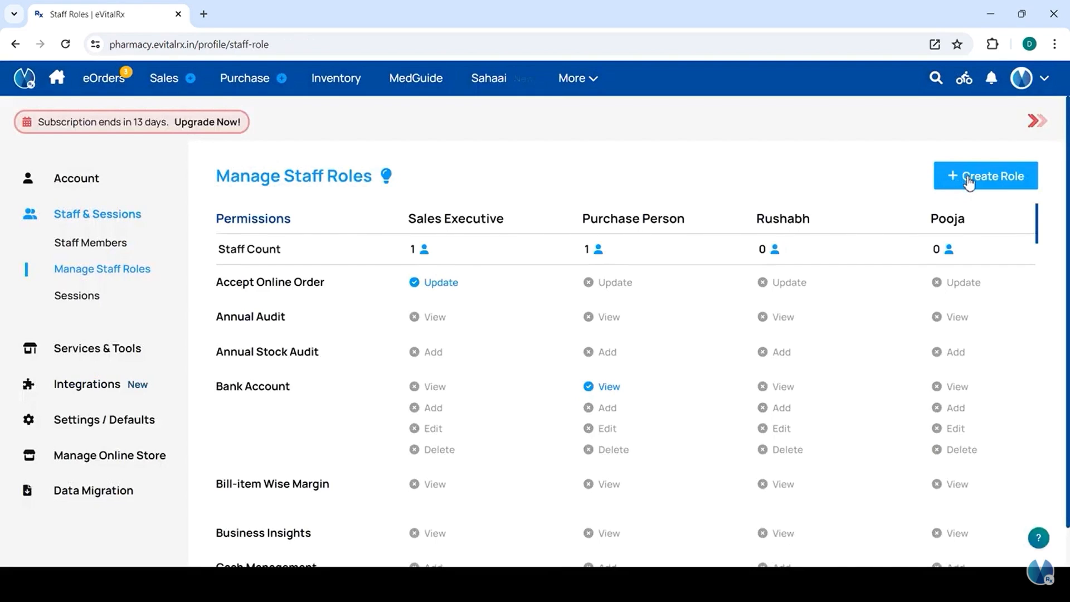
{"action": "left_click", "coordinate": [968, 178]}
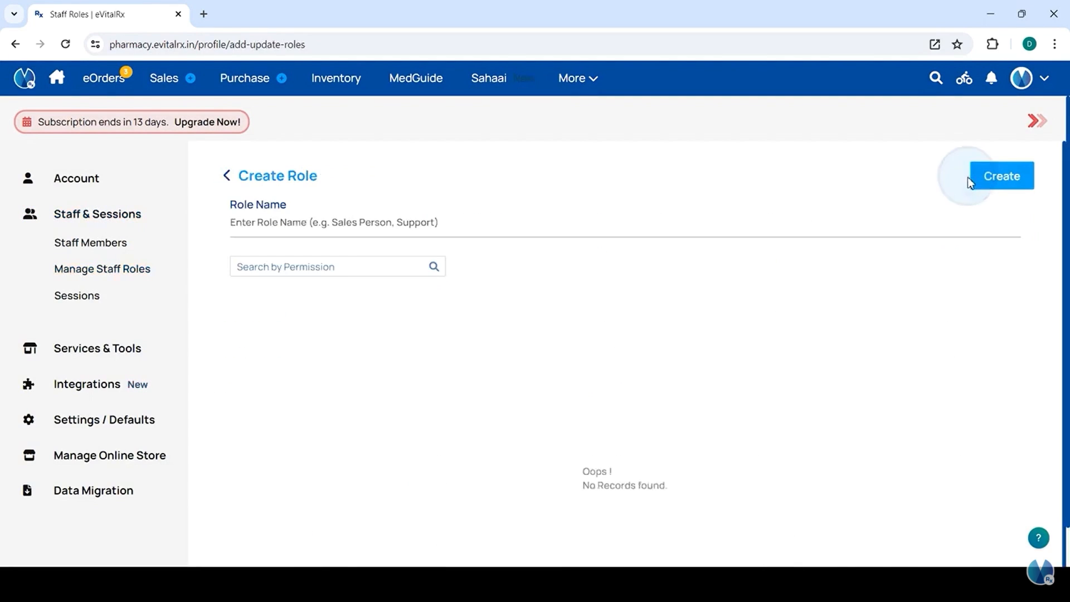
{"action": "left_click", "coordinate": [398, 225]}
{"action": "type", "text": "D"}
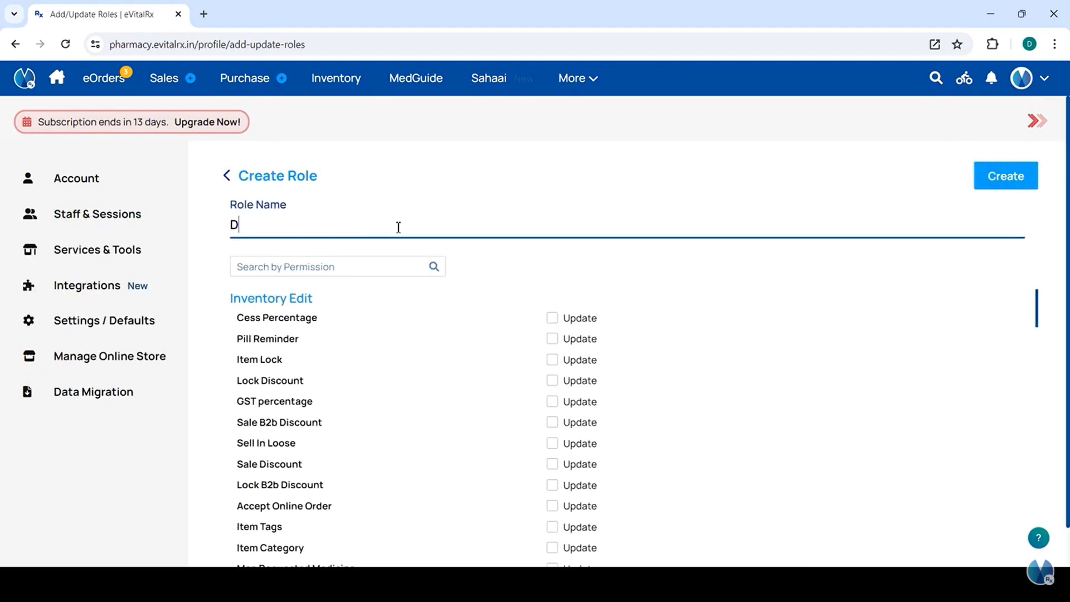
{"action": "type", "text": "elivery Boy"}
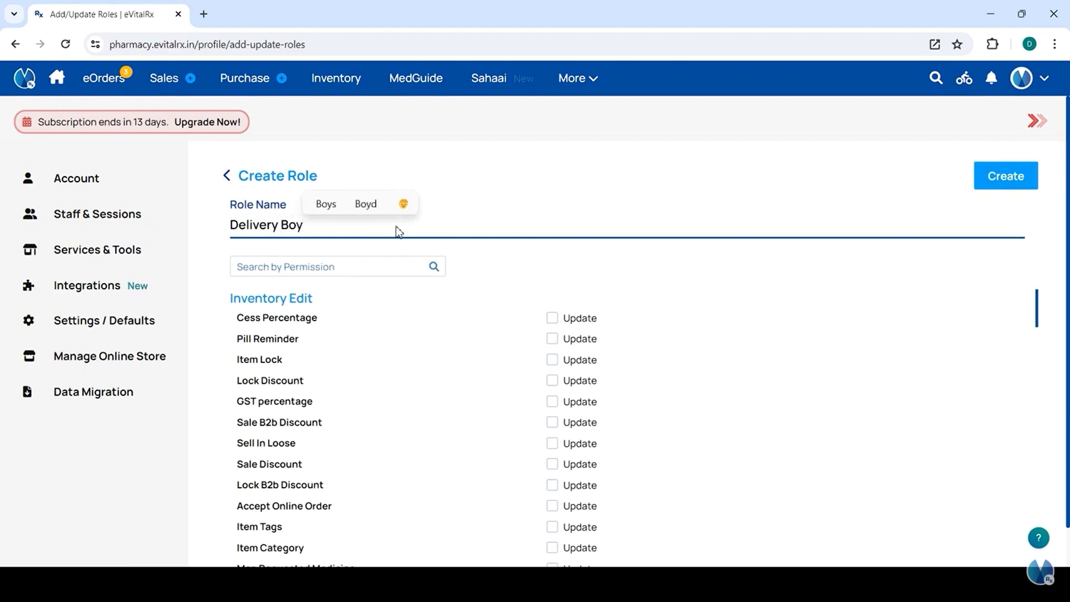
Grant the role the Add permission for Delivery Person and create the role, confirming the creation
{"action": "scroll", "coordinate": [420, 332], "scroll_direction": "down", "scroll_amount": 15}
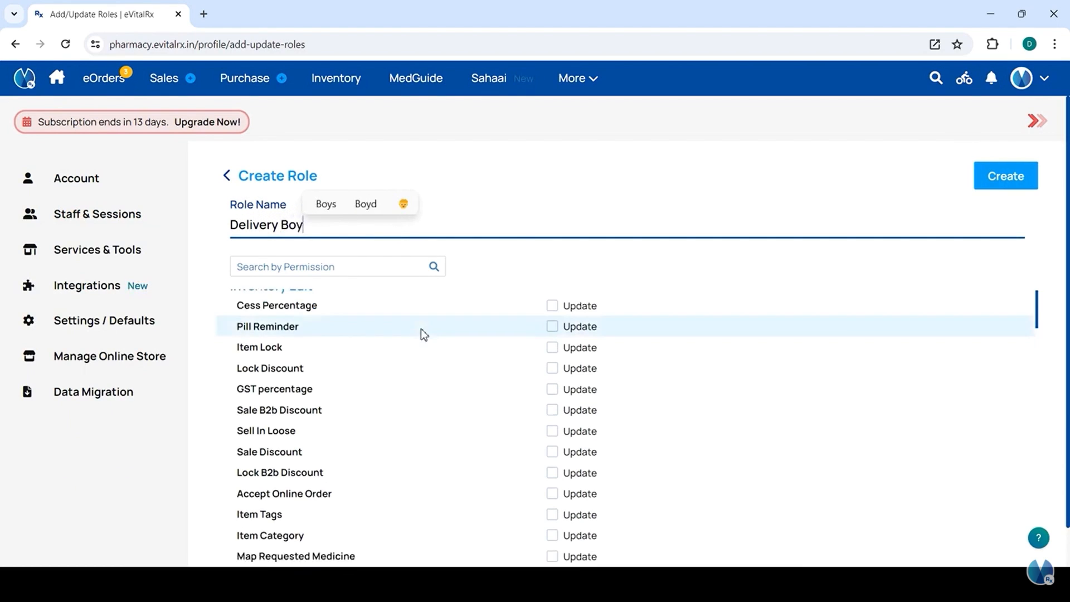
{"action": "scroll", "coordinate": [496, 417], "scroll_direction": "down", "scroll_amount": 6}
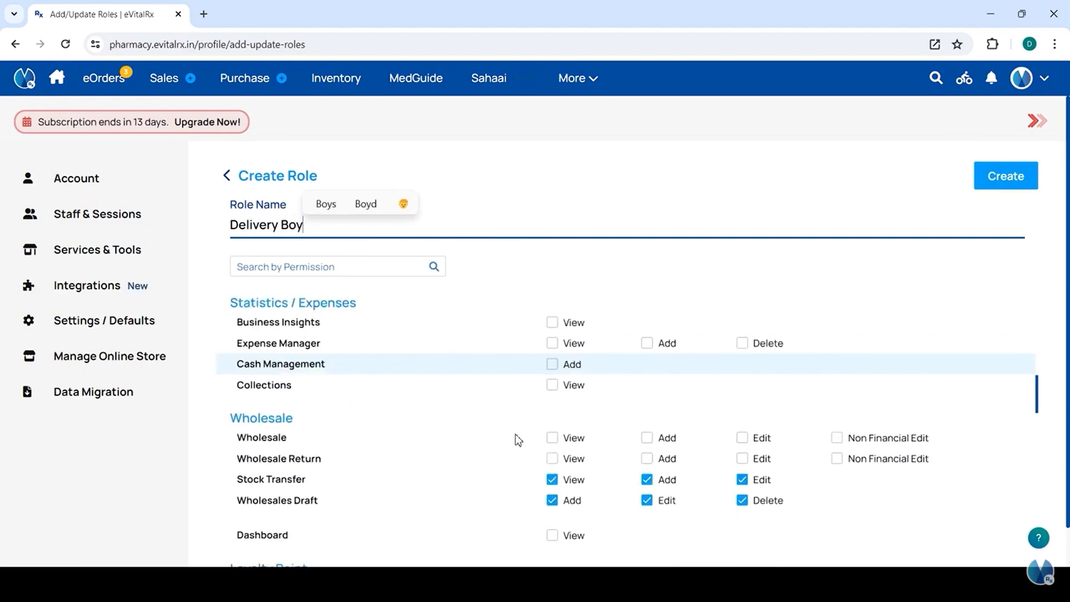
{"action": "scroll", "coordinate": [515, 439], "scroll_direction": "up", "scroll_amount": 6}
{"action": "scroll", "coordinate": [515, 439], "scroll_direction": "up", "scroll_amount": 5}
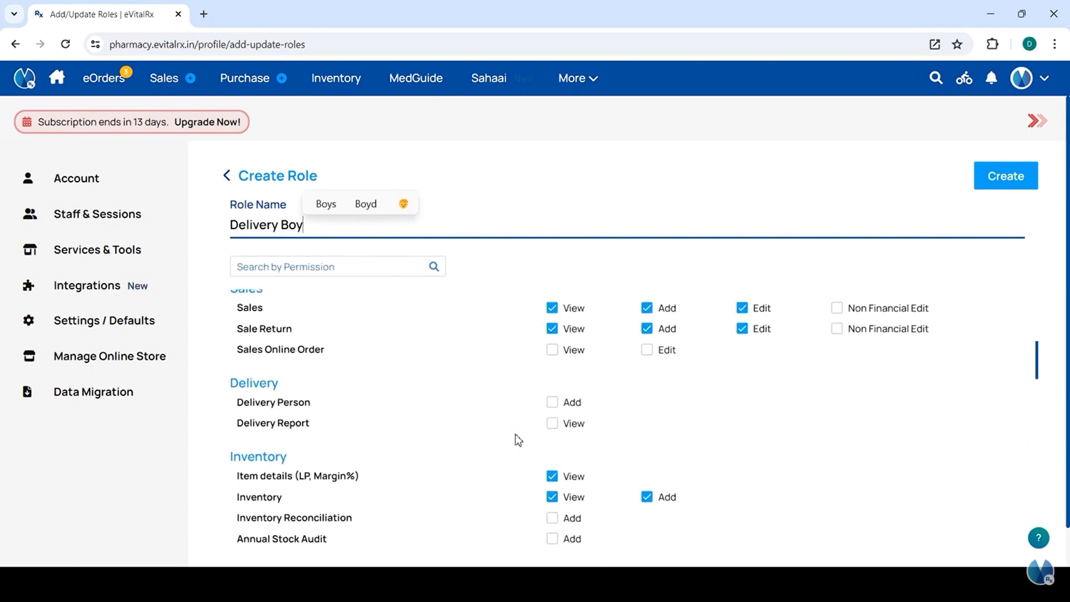
{"action": "left_click", "coordinate": [557, 407]}
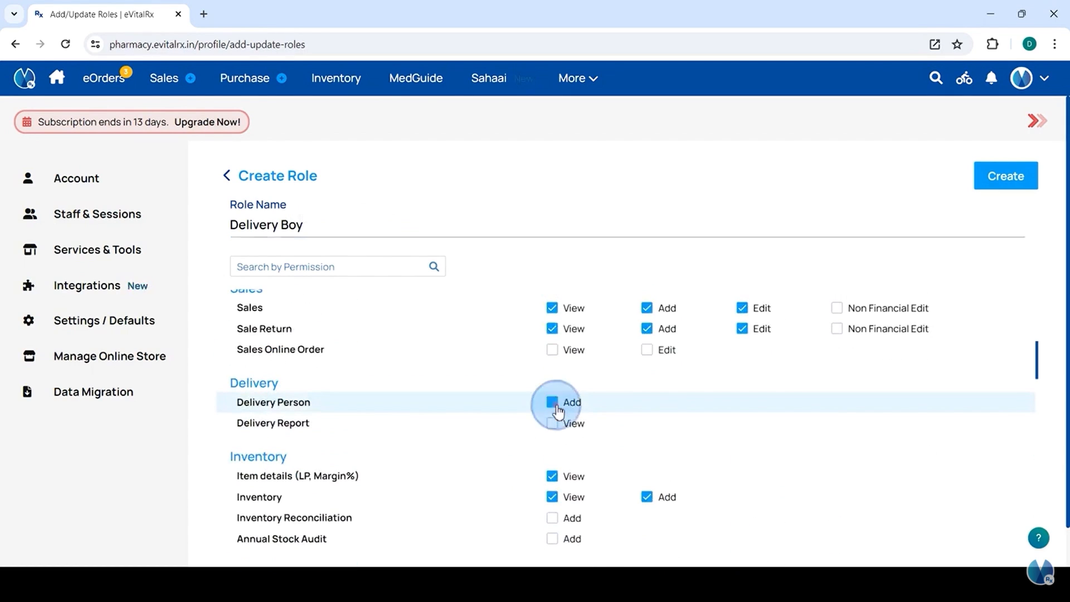
{"action": "left_click", "coordinate": [994, 187]}
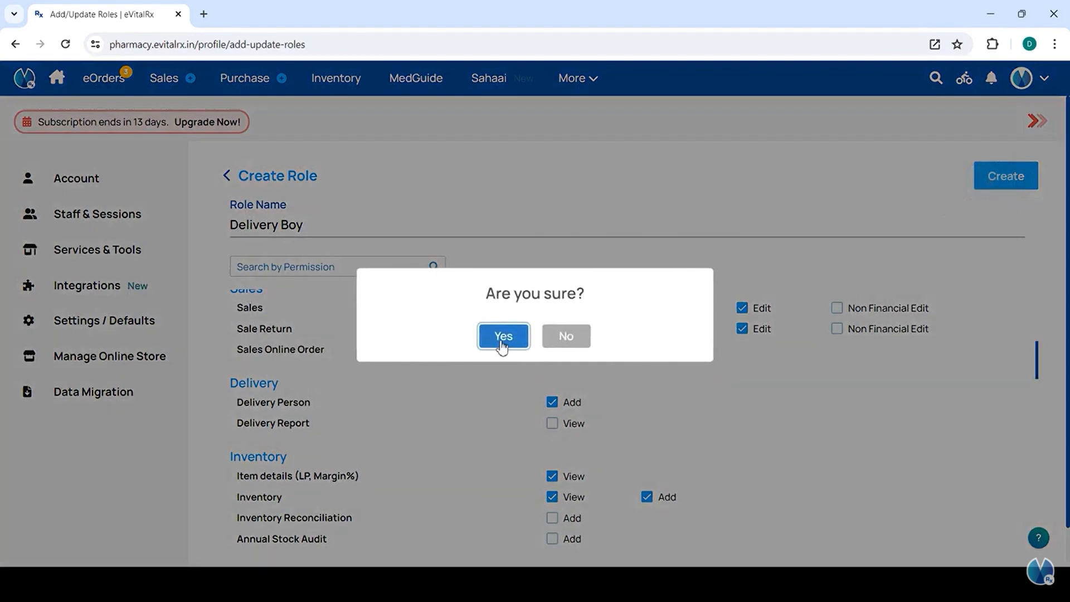
{"action": "left_click", "coordinate": [502, 339]}
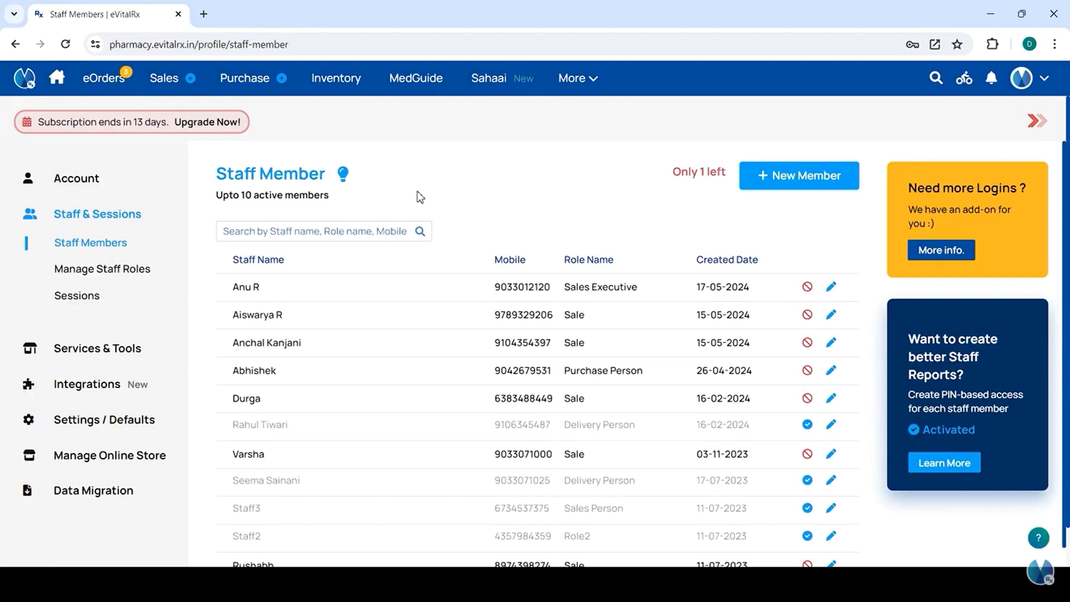
Assign the Delivery Boy role to the fifth listed staff member and confirm the update
{"action": "left_click", "coordinate": [831, 398]}
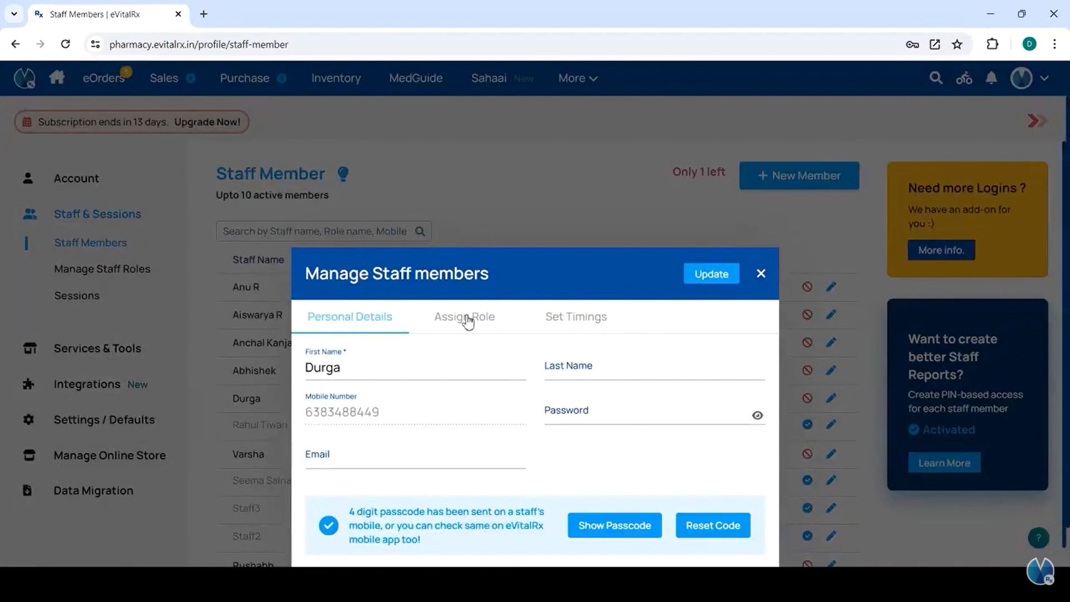
{"action": "left_click", "coordinate": [466, 317]}
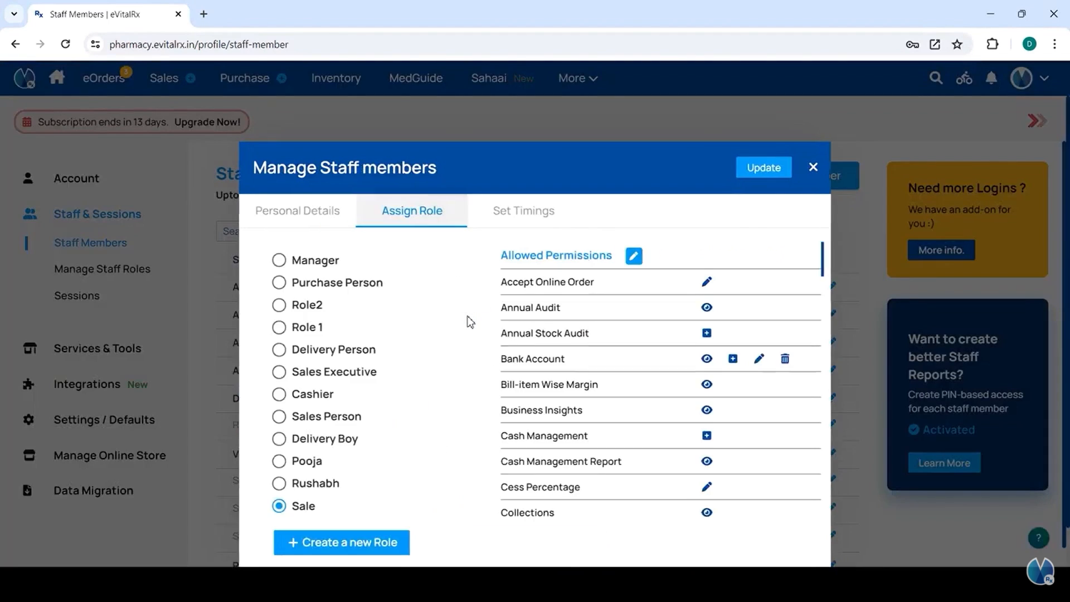
{"action": "left_click", "coordinate": [272, 438]}
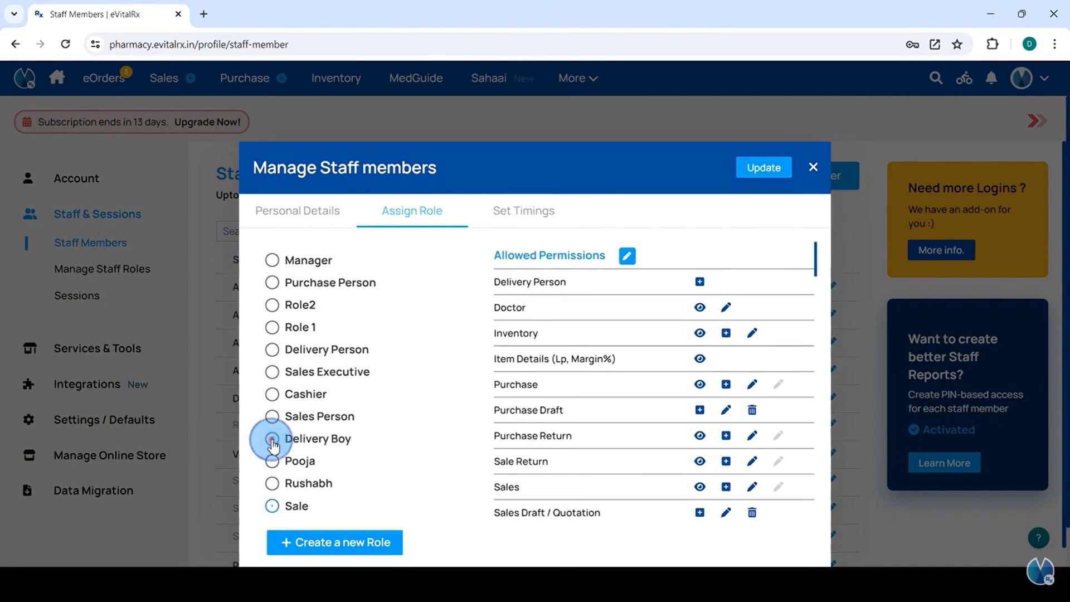
{"action": "left_click", "coordinate": [754, 170]}
{"action": "left_click", "coordinate": [500, 338]}
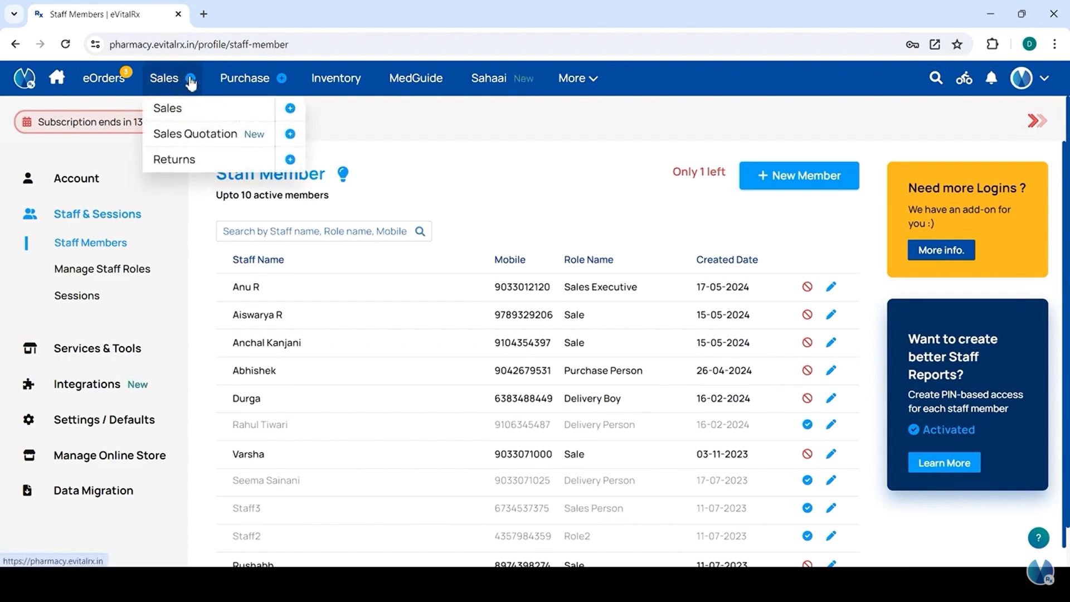
Start a new sales bill and pick the existing customer by first name
{"action": "left_click", "coordinate": [190, 80]}
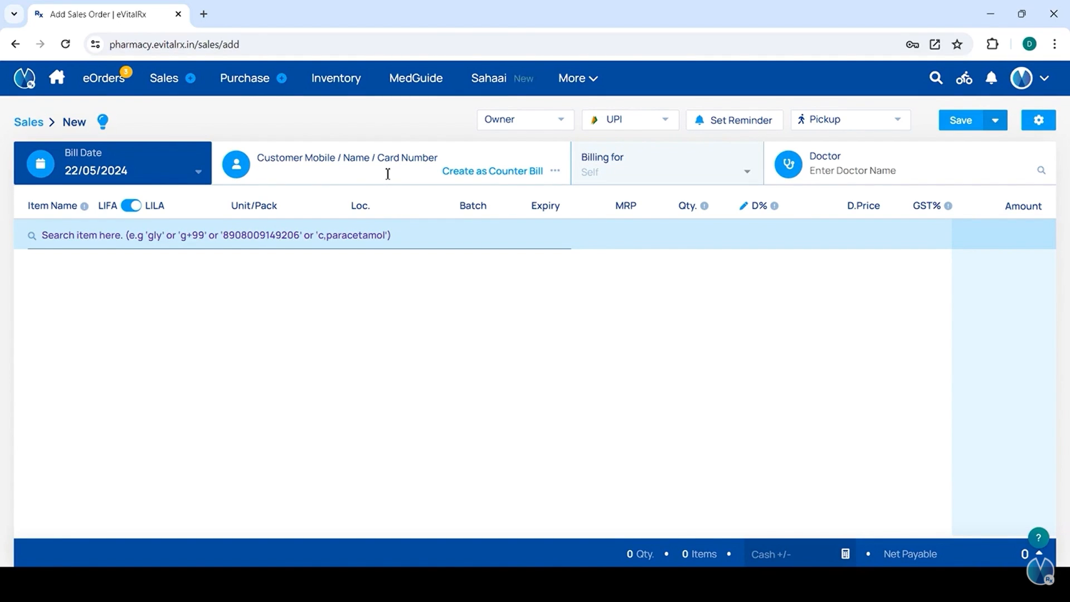
{"action": "type", "text": "Durga"}
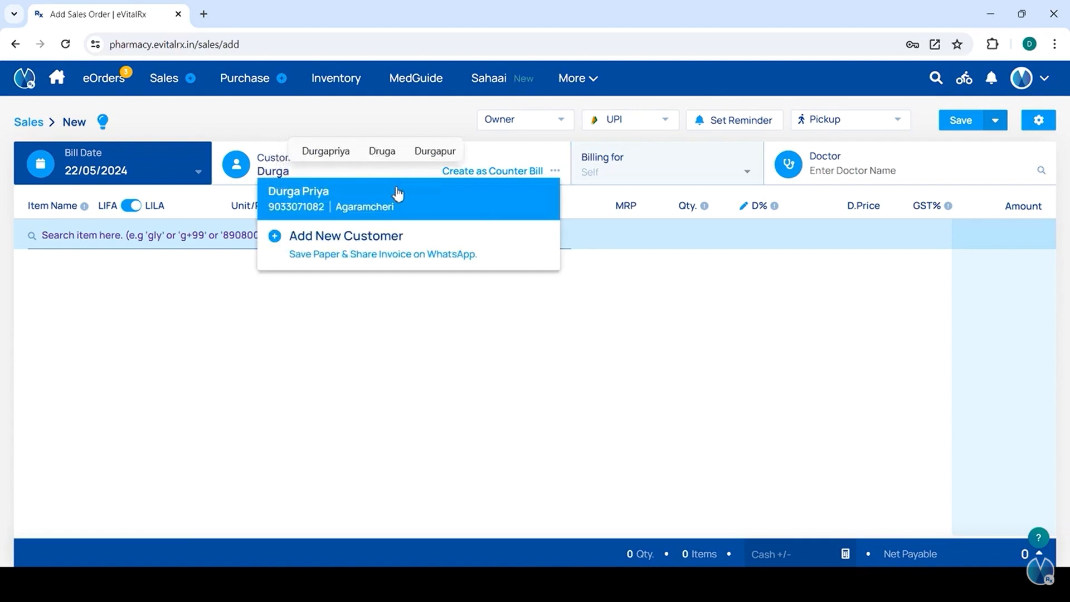
{"action": "left_click", "coordinate": [396, 195]}
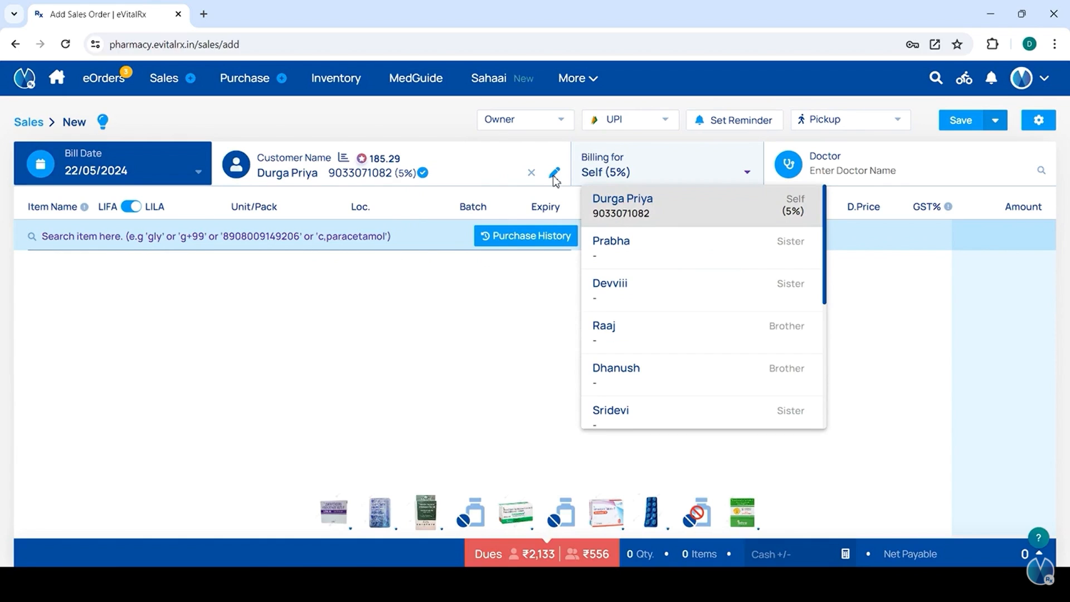
Choose the last saved address in the customer's details as the delivery address and confirm it for the bill
{"action": "left_click", "coordinate": [555, 177]}
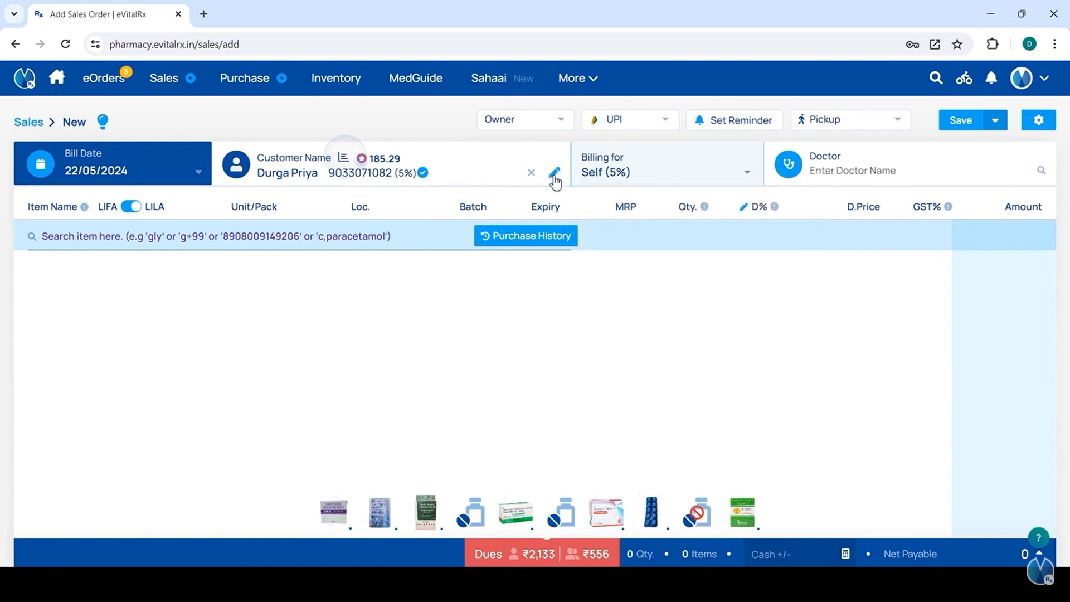
{"action": "left_click", "coordinate": [555, 177]}
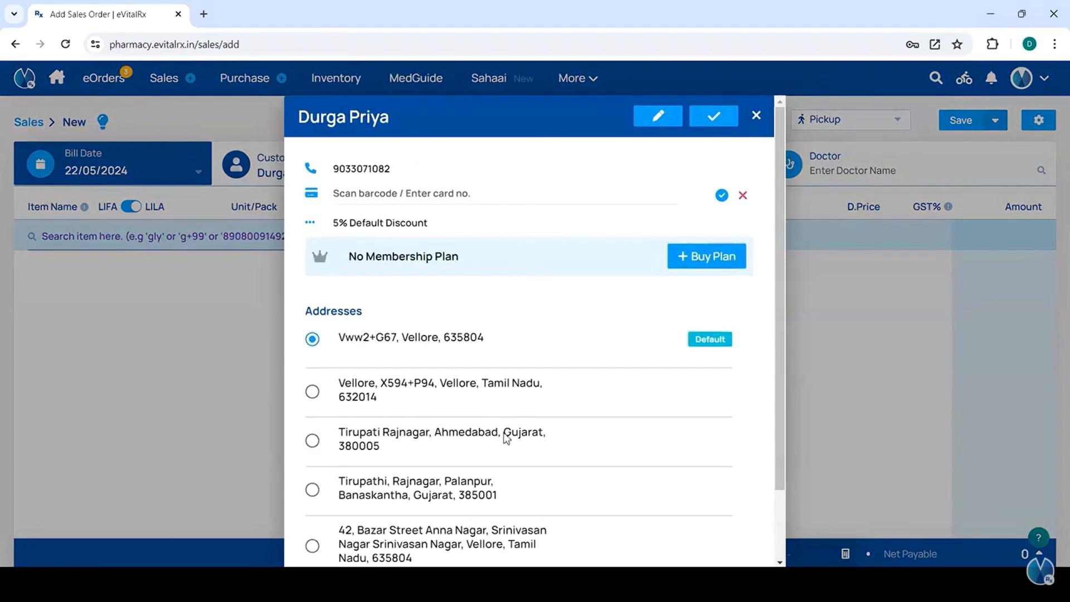
{"action": "scroll", "coordinate": [412, 413], "scroll_direction": "down", "scroll_amount": 2}
{"action": "scroll", "coordinate": [424, 475], "scroll_direction": "up", "scroll_amount": 2}
{"action": "scroll", "coordinate": [390, 468], "scroll_direction": "down", "scroll_amount": 2}
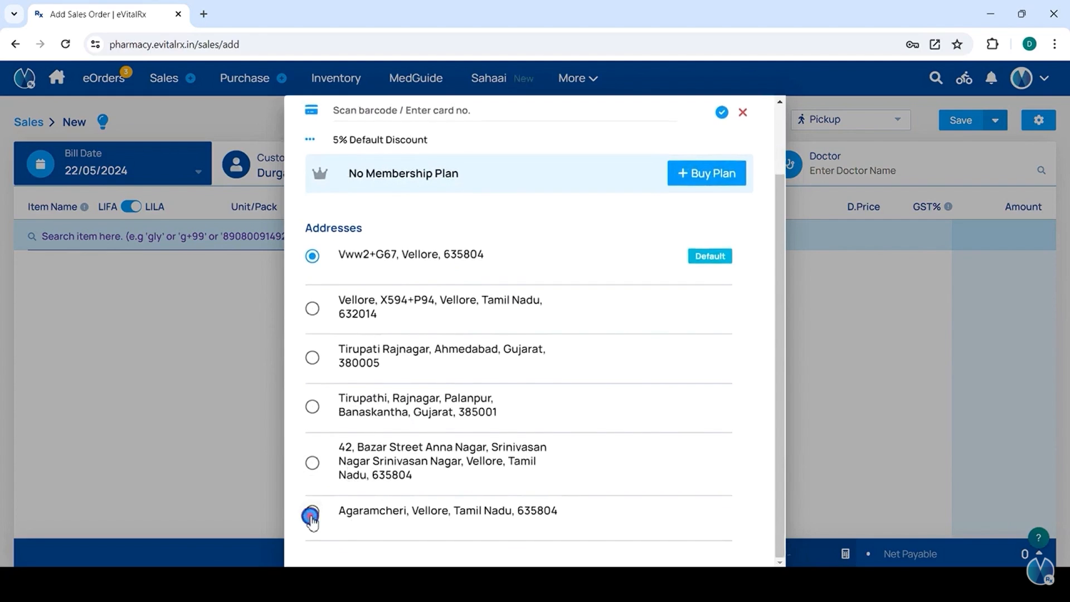
{"action": "left_click", "coordinate": [312, 515]}
{"action": "scroll", "coordinate": [638, 368], "scroll_direction": "up", "scroll_amount": 2}
{"action": "left_click", "coordinate": [719, 118]}
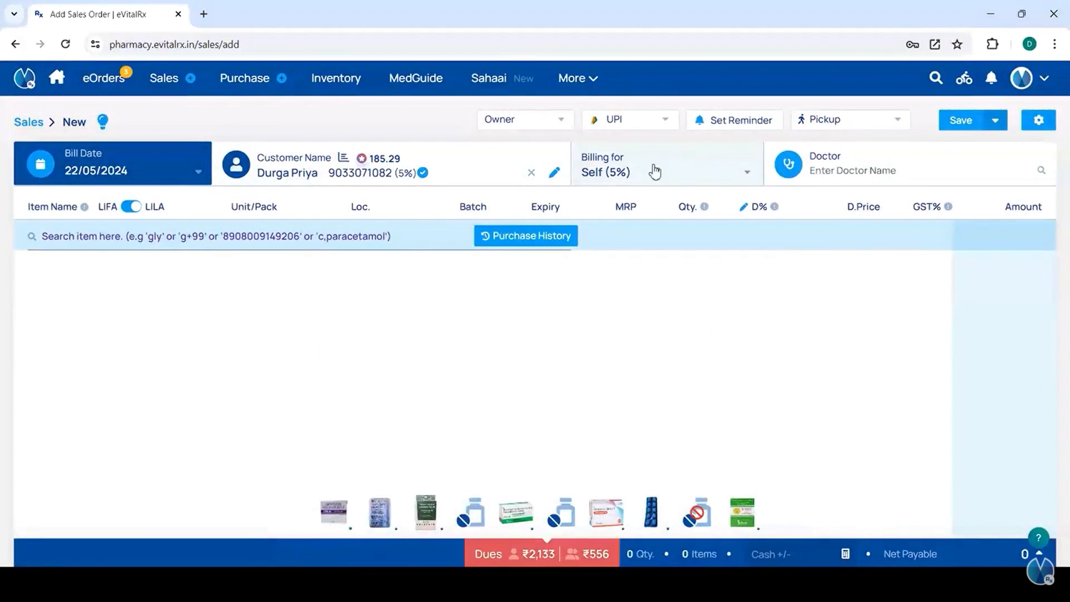
{"action": "left_click", "coordinate": [672, 174]}
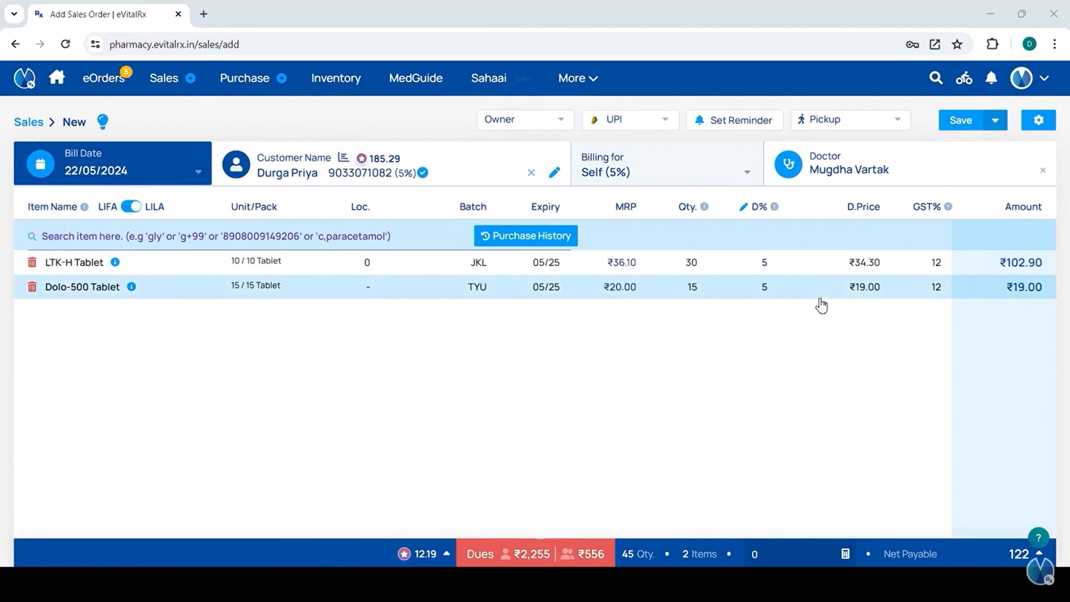
Save the bill with delivery booking, continuing with loyalty points instead of the discount
{"action": "left_click", "coordinate": [995, 121]}
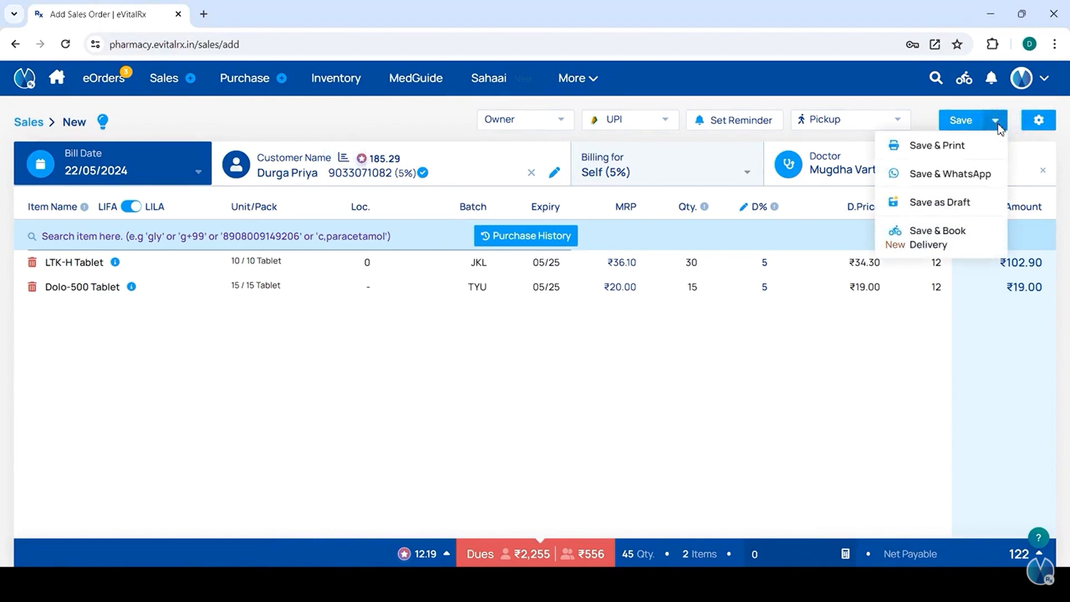
{"action": "left_click", "coordinate": [948, 234]}
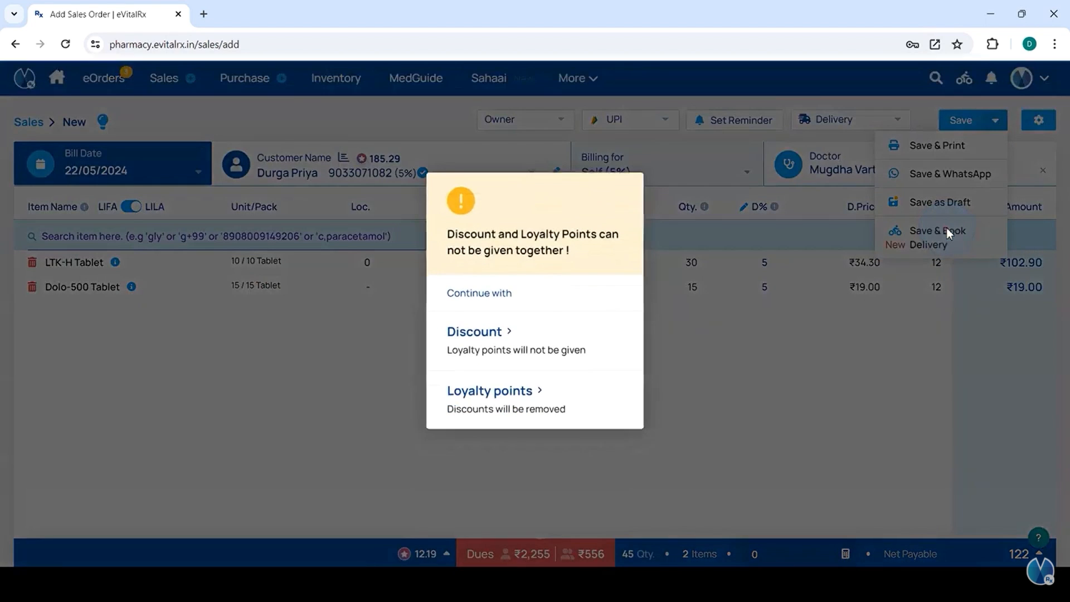
{"action": "left_click", "coordinate": [452, 401]}
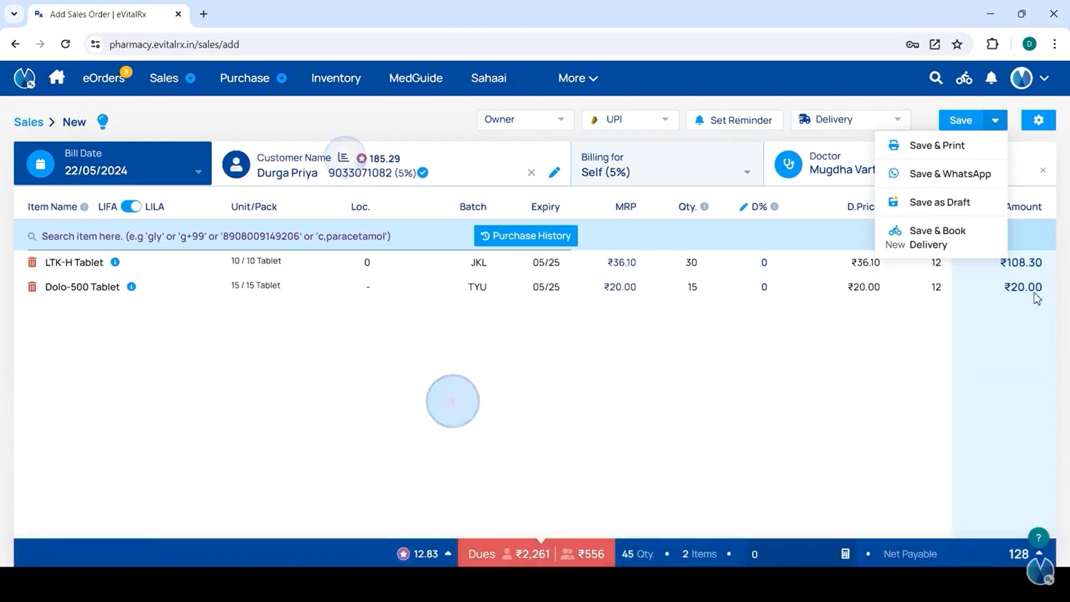
{"action": "left_click", "coordinate": [940, 229]}
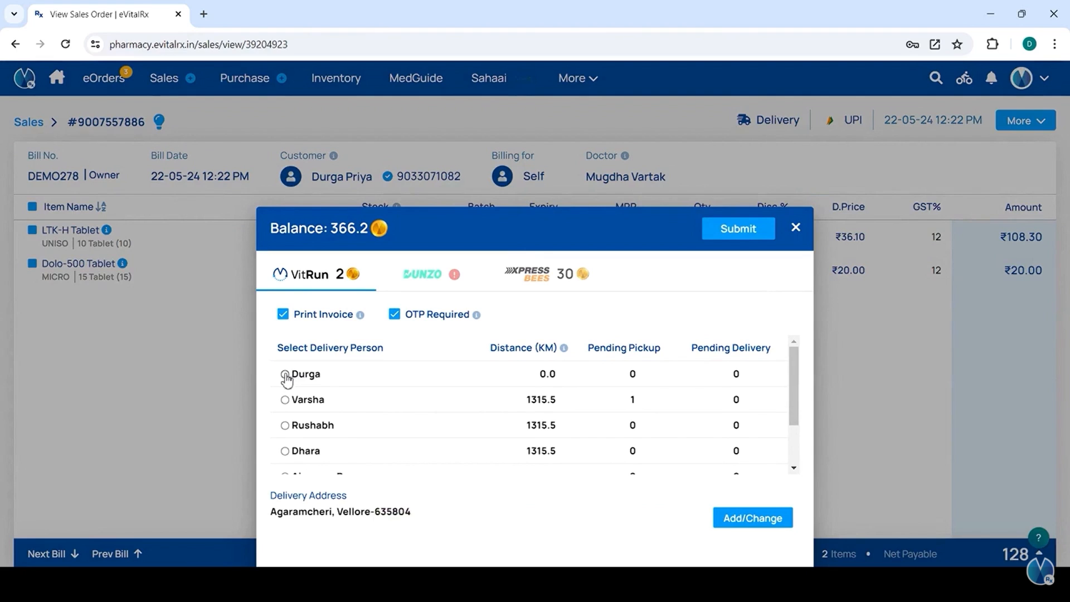
Look through the VitRun delivery persons and the customer's saved addresses available for this delivery
{"action": "left_click", "coordinate": [286, 376]}
{"action": "scroll", "coordinate": [342, 410], "scroll_direction": "down", "scroll_amount": 2}
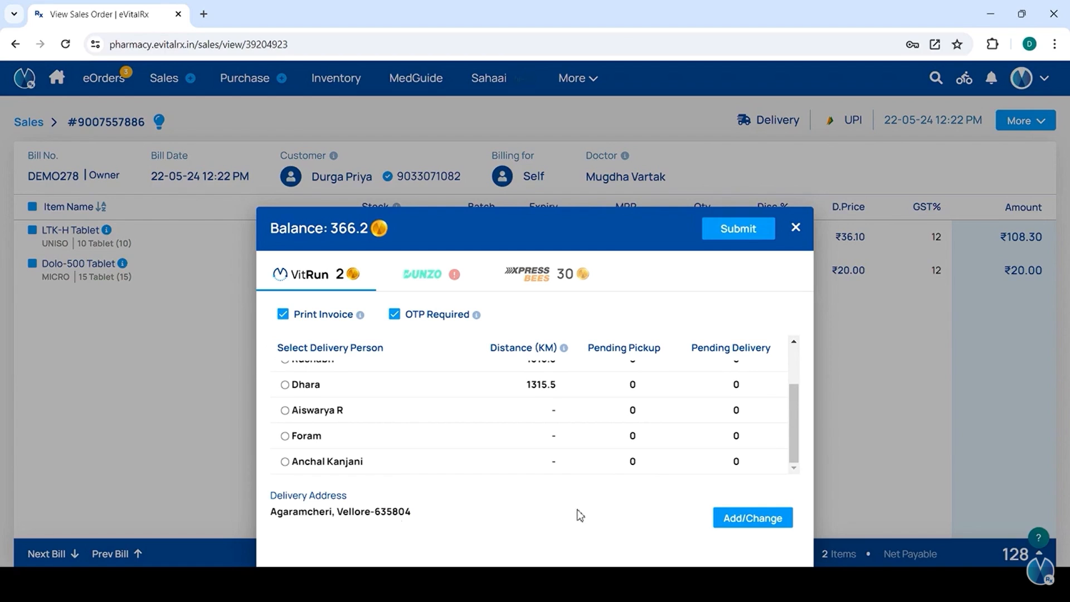
{"action": "left_click", "coordinate": [743, 517]}
{"action": "left_click", "coordinate": [747, 519]}
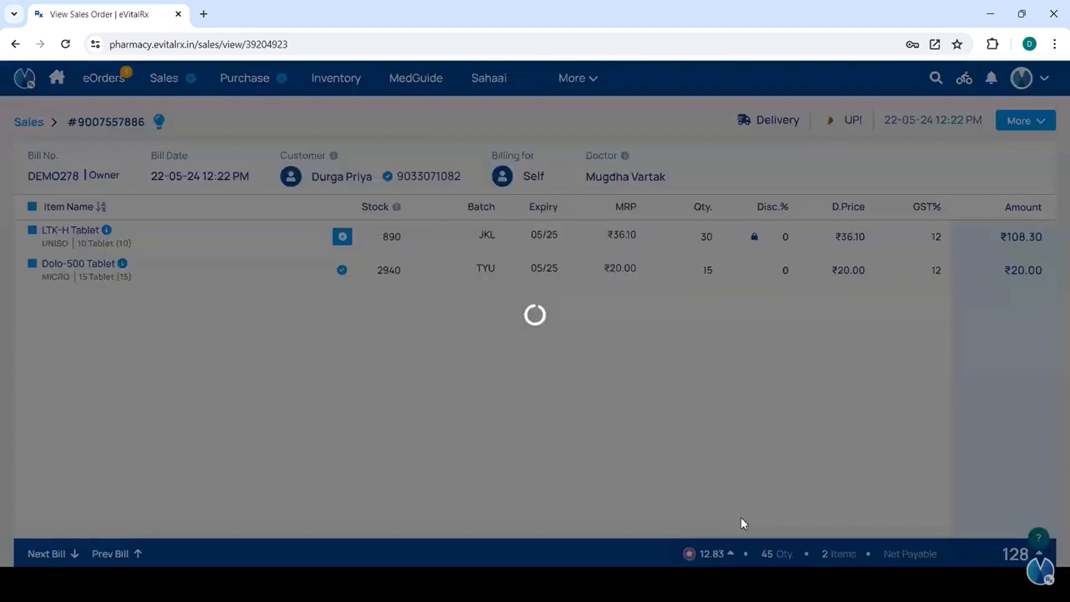
{"action": "scroll", "coordinate": [335, 432], "scroll_direction": "down", "scroll_amount": 1}
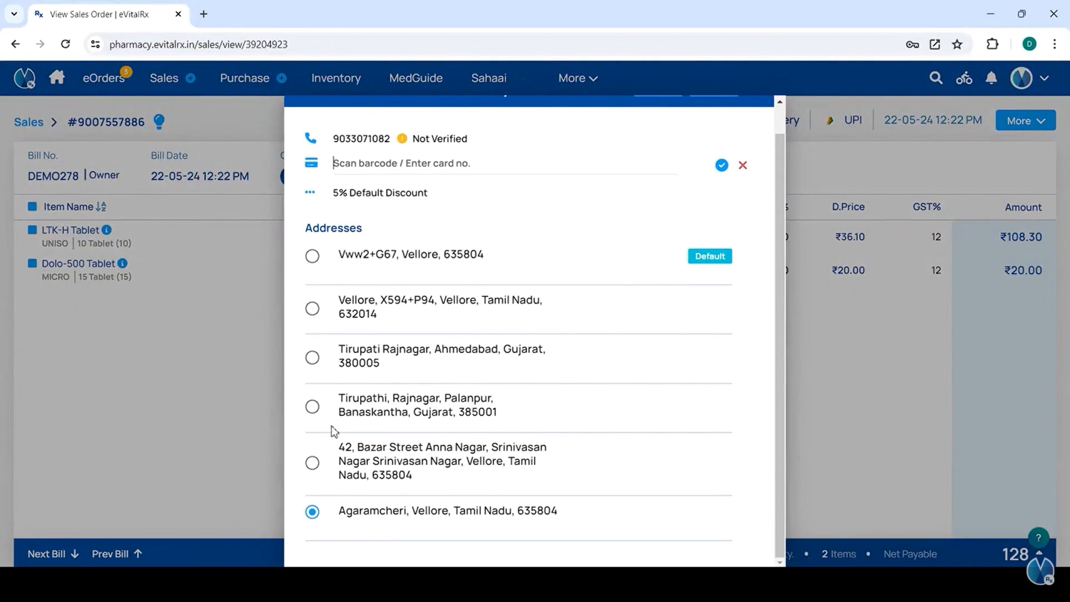
{"action": "scroll", "coordinate": [312, 524], "scroll_direction": "up", "scroll_amount": 1}
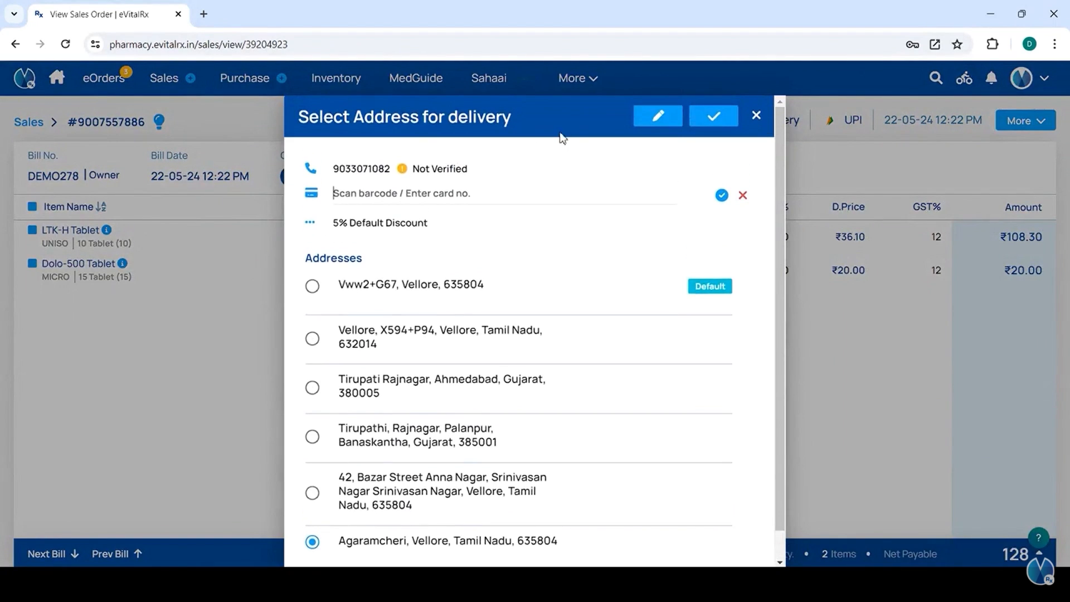
Open the customer's default address for editing and try to locate it on the map
{"action": "left_click", "coordinate": [657, 117]}
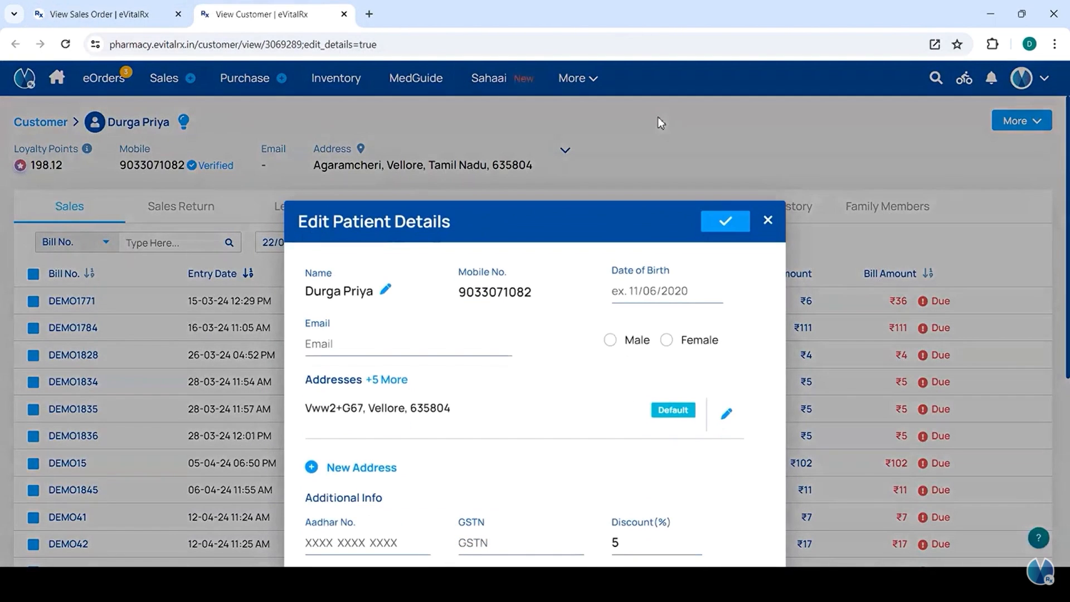
{"action": "left_click", "coordinate": [725, 415]}
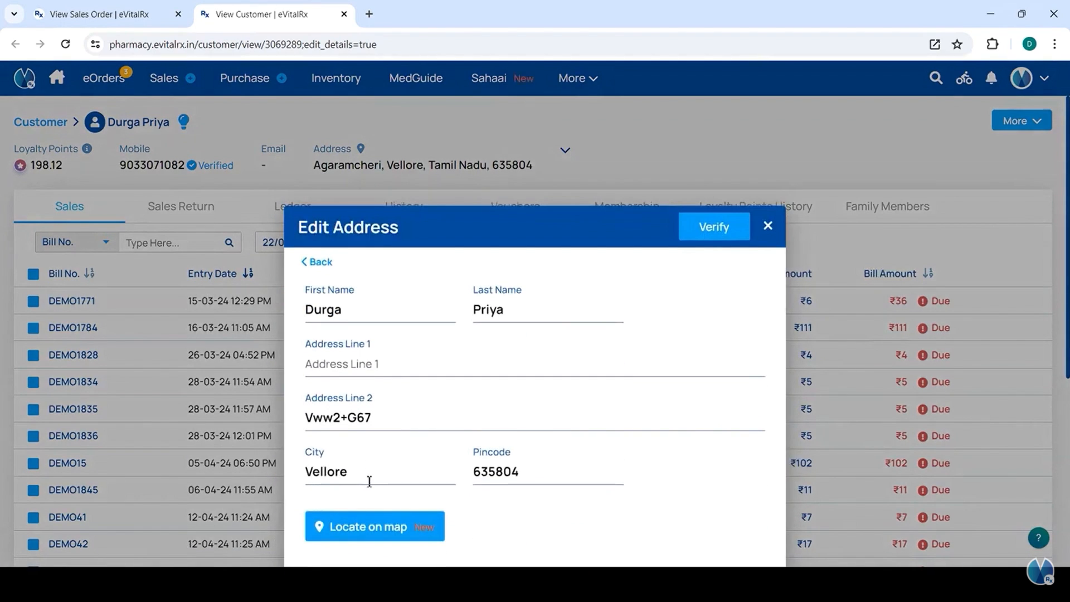
{"action": "left_click", "coordinate": [357, 532]}
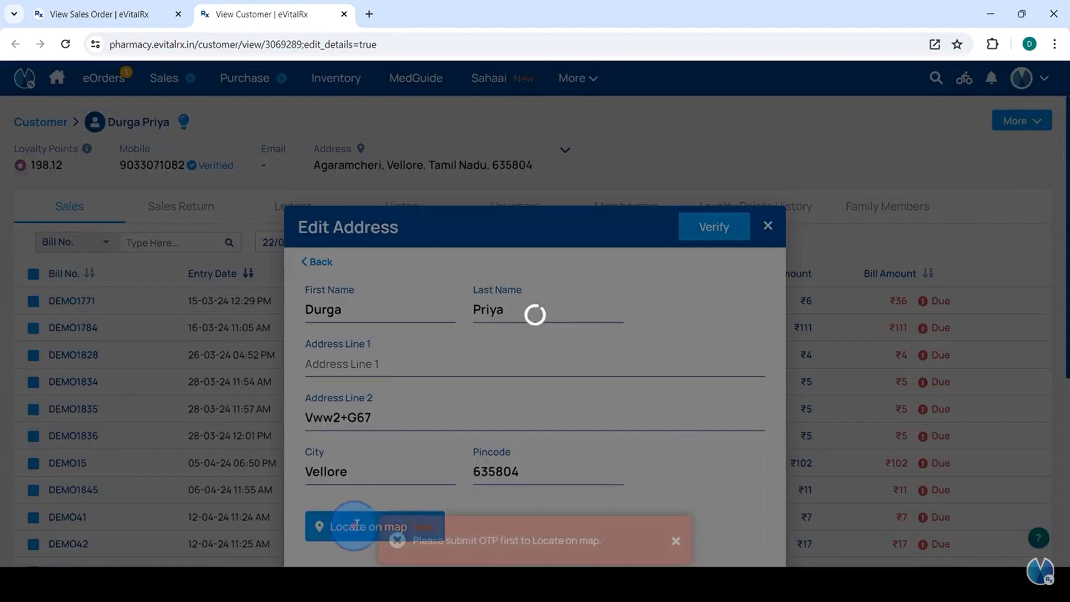
Enter the verification code for the address change and confirm the update of the patient details
{"action": "left_click", "coordinate": [340, 524]}
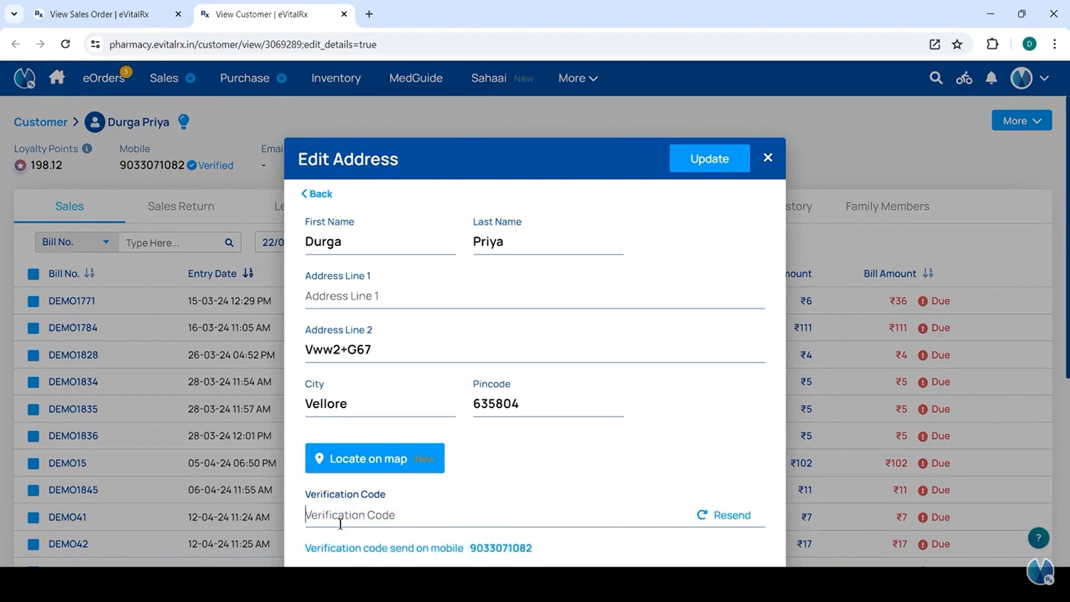
{"action": "left_click", "coordinate": [691, 172]}
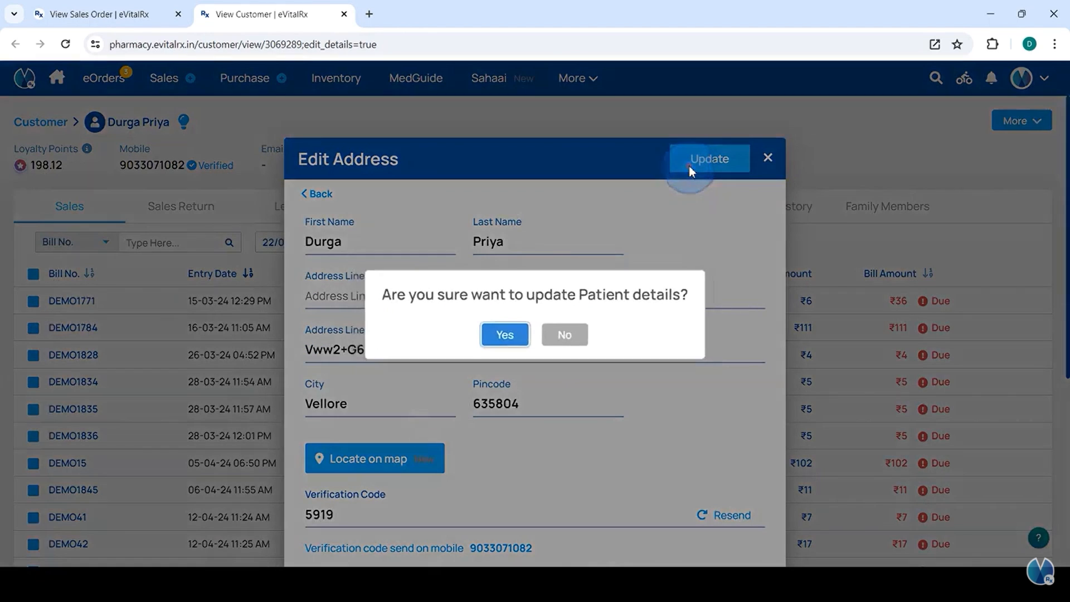
{"action": "left_click", "coordinate": [486, 335]}
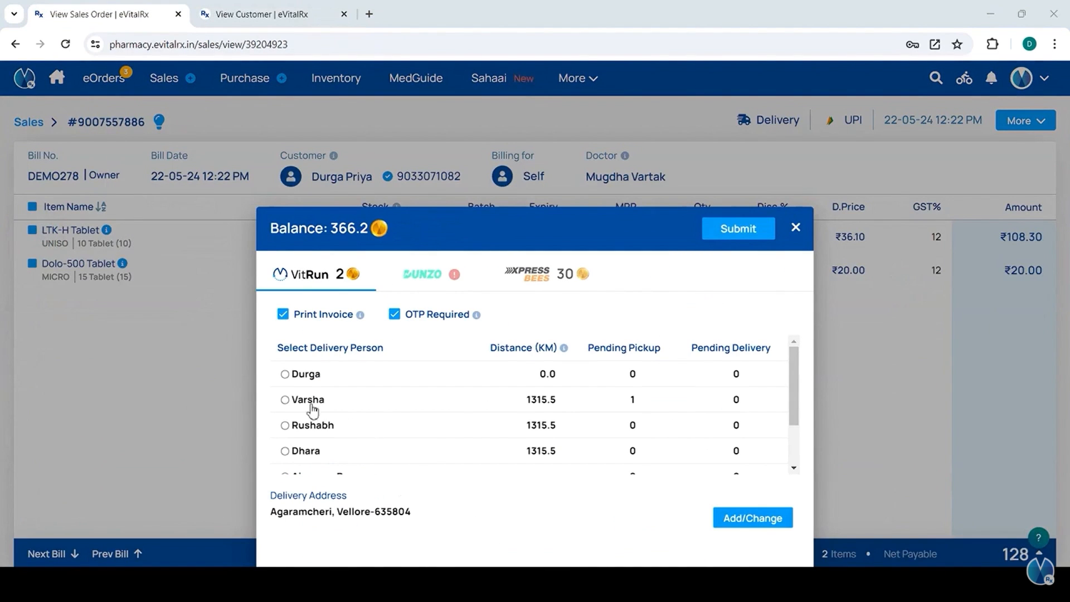
Assign the first listed delivery person to the bill and submit the VitRun booking
{"action": "left_click", "coordinate": [285, 374]}
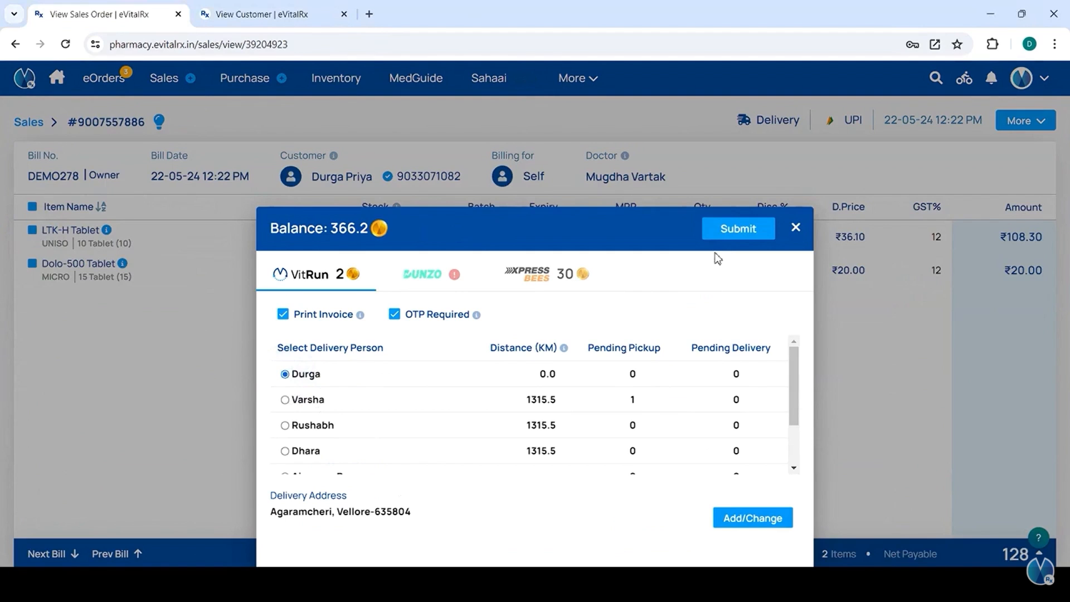
{"action": "left_click", "coordinate": [727, 229]}
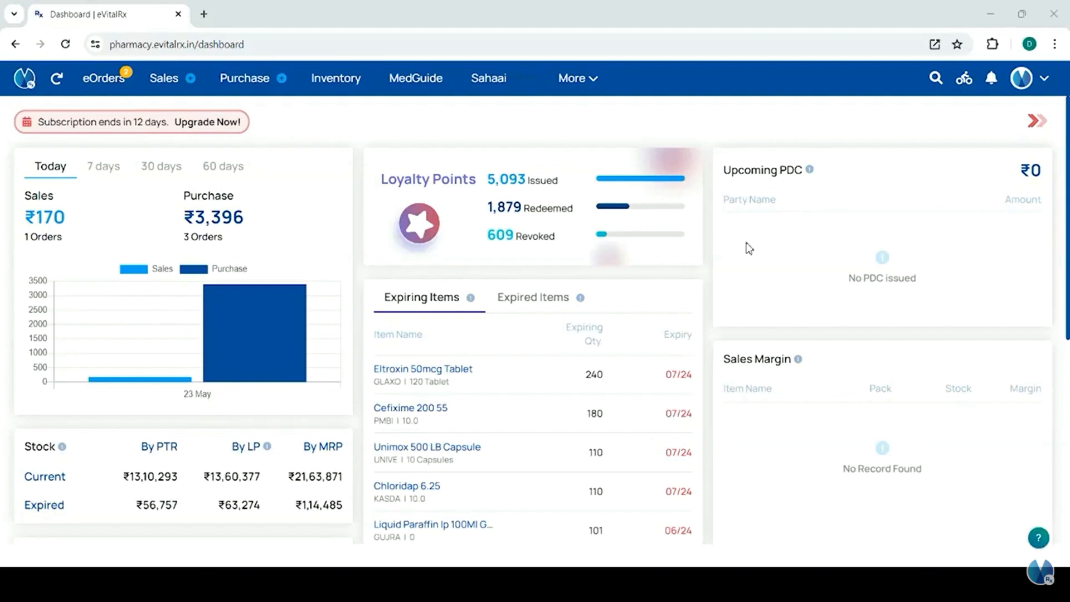
Review the Quick Pick-ups summary and the Delivered Orders list from the delivery overview, closing each one
{"action": "left_click", "coordinate": [964, 92]}
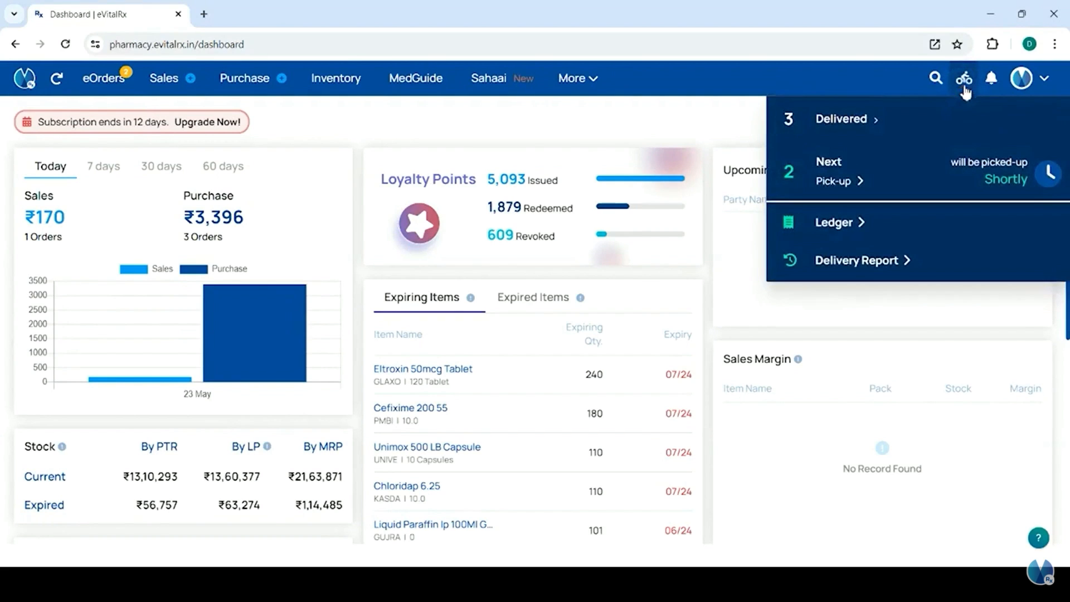
{"action": "left_click", "coordinate": [850, 185]}
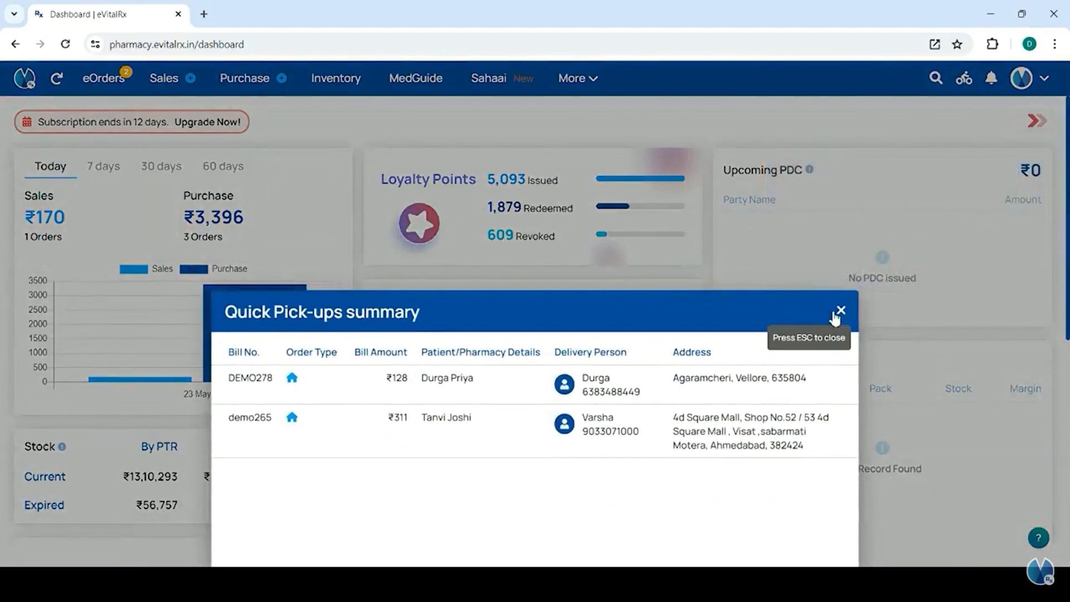
{"action": "left_click", "coordinate": [841, 310]}
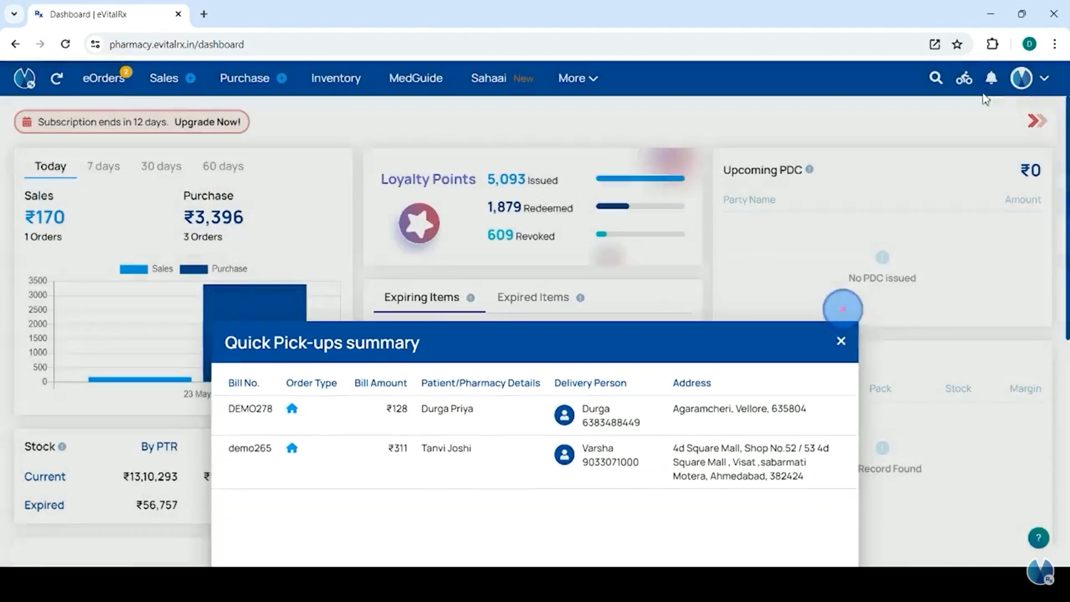
{"action": "left_click", "coordinate": [967, 83]}
{"action": "left_click", "coordinate": [861, 120]}
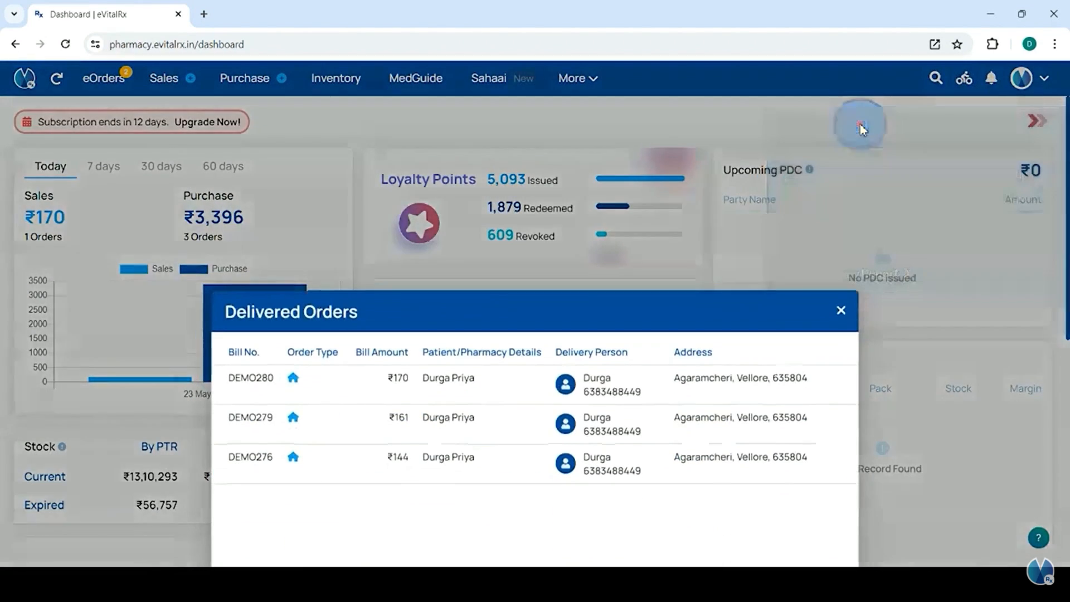
{"action": "left_click", "coordinate": [840, 310]}
Open the delivery ledger to review the VitalCoins transaction history
{"action": "left_click", "coordinate": [964, 81]}
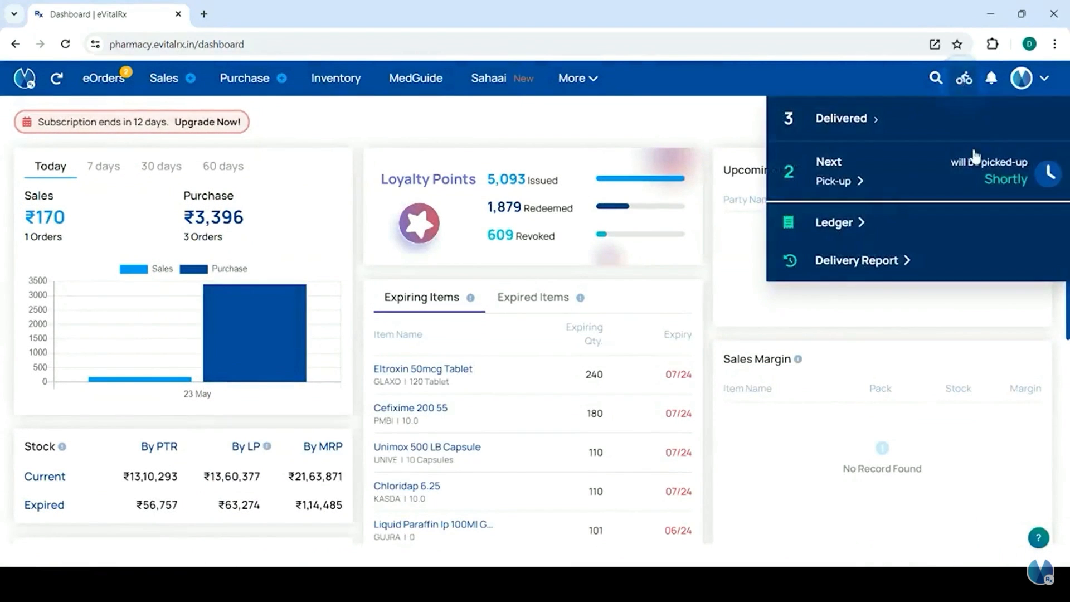
{"action": "left_click", "coordinate": [854, 223]}
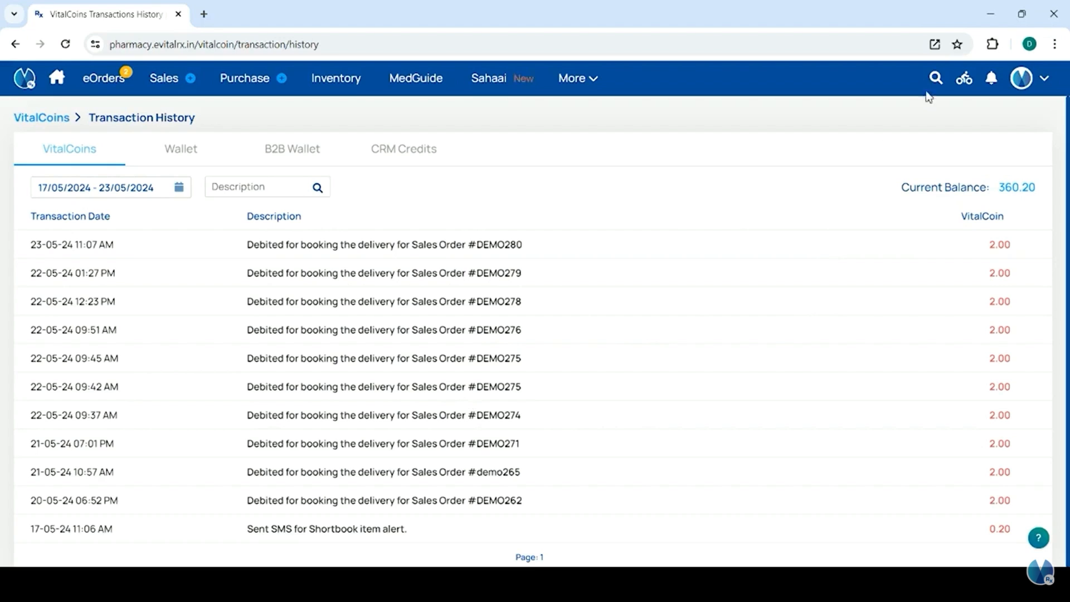
Mark the delivered bill still flagged as due in the Delivery Report as settled and confirm it
{"action": "left_click", "coordinate": [966, 82]}
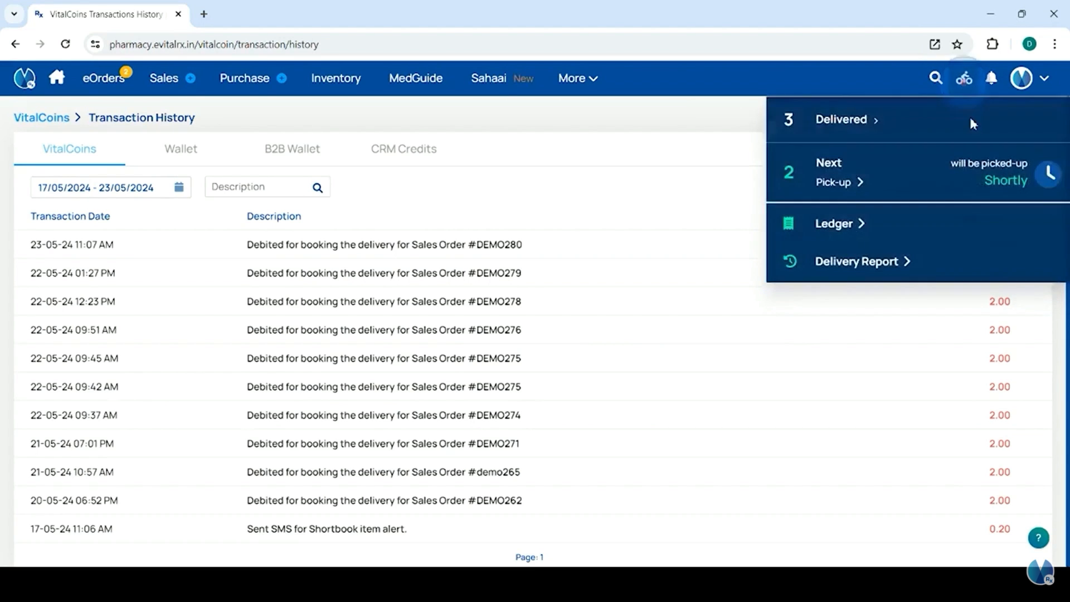
{"action": "left_click", "coordinate": [862, 262]}
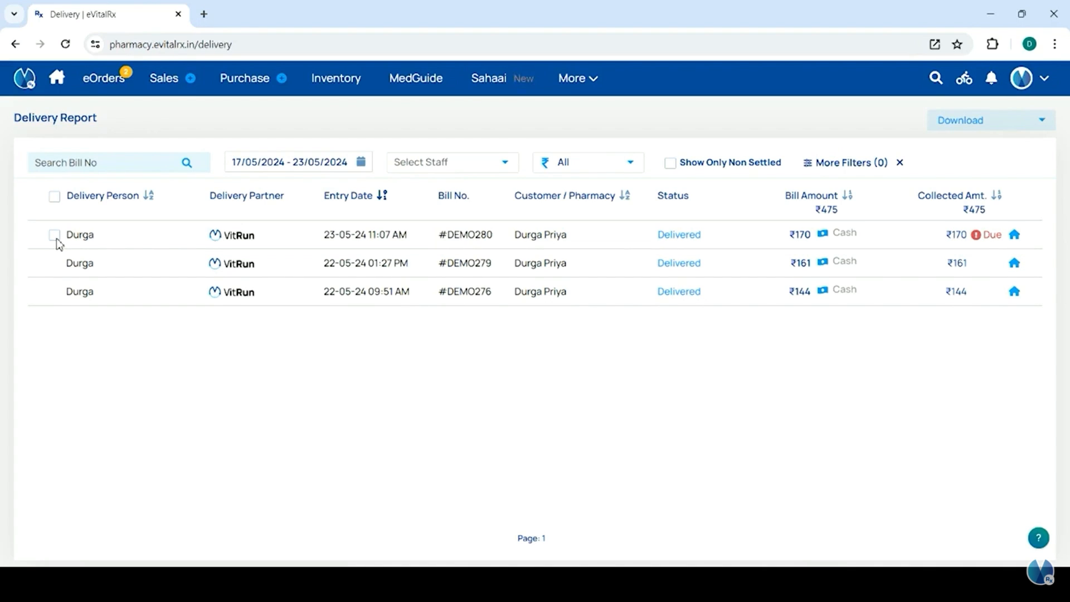
{"action": "left_click", "coordinate": [56, 238]}
{"action": "left_click", "coordinate": [51, 238]}
{"action": "left_click", "coordinate": [45, 227]}
{"action": "left_click", "coordinate": [54, 235]}
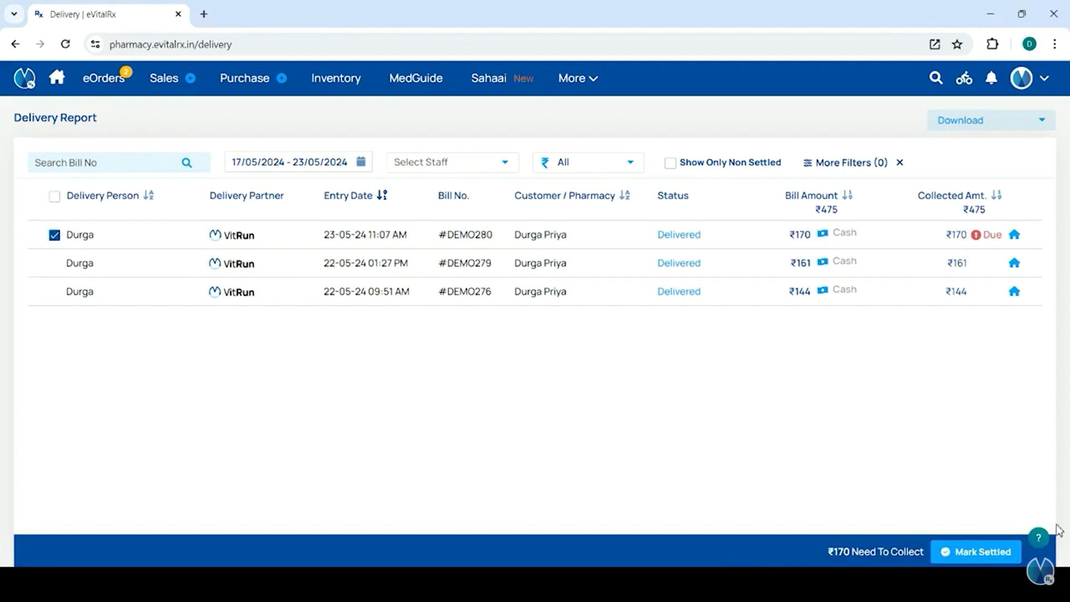
{"action": "left_click", "coordinate": [975, 554]}
{"action": "left_click", "coordinate": [505, 349]}
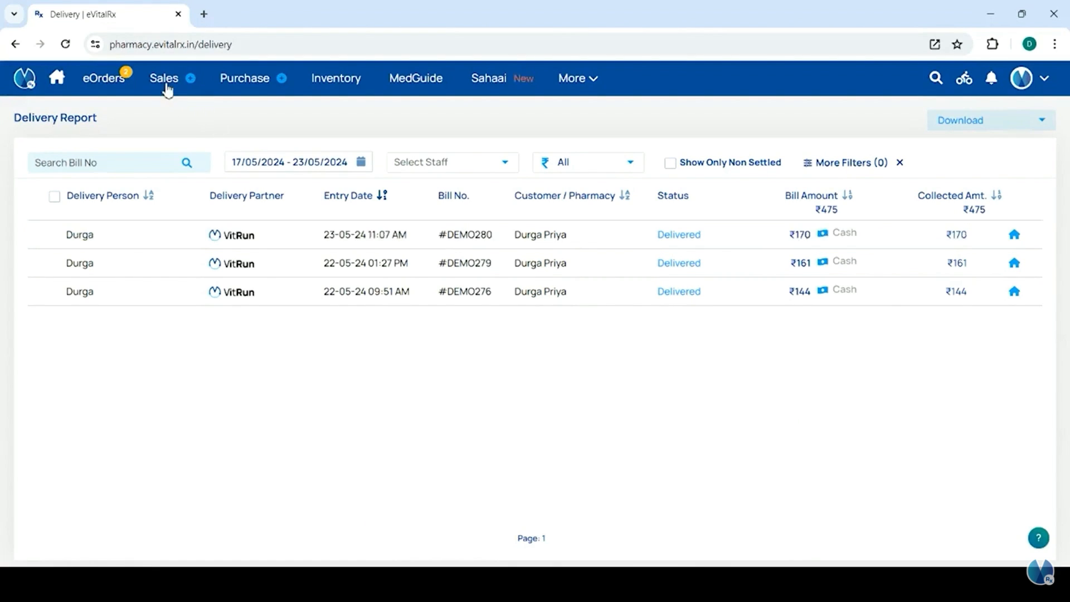
Open the list of sales bills
{"action": "mouse_move", "coordinate": [167, 90]}
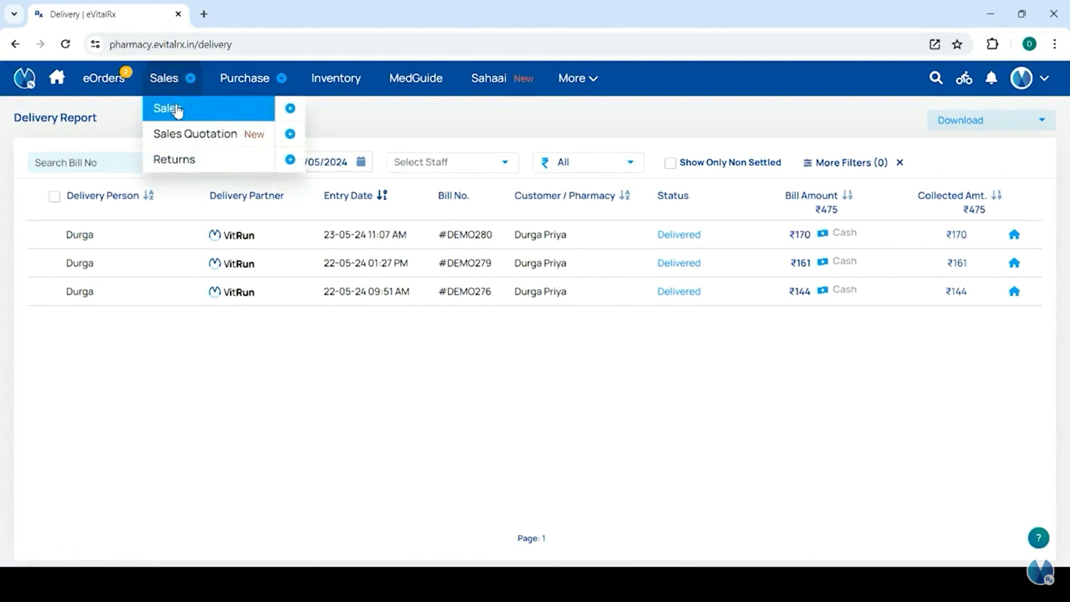
{"action": "left_click", "coordinate": [176, 109]}
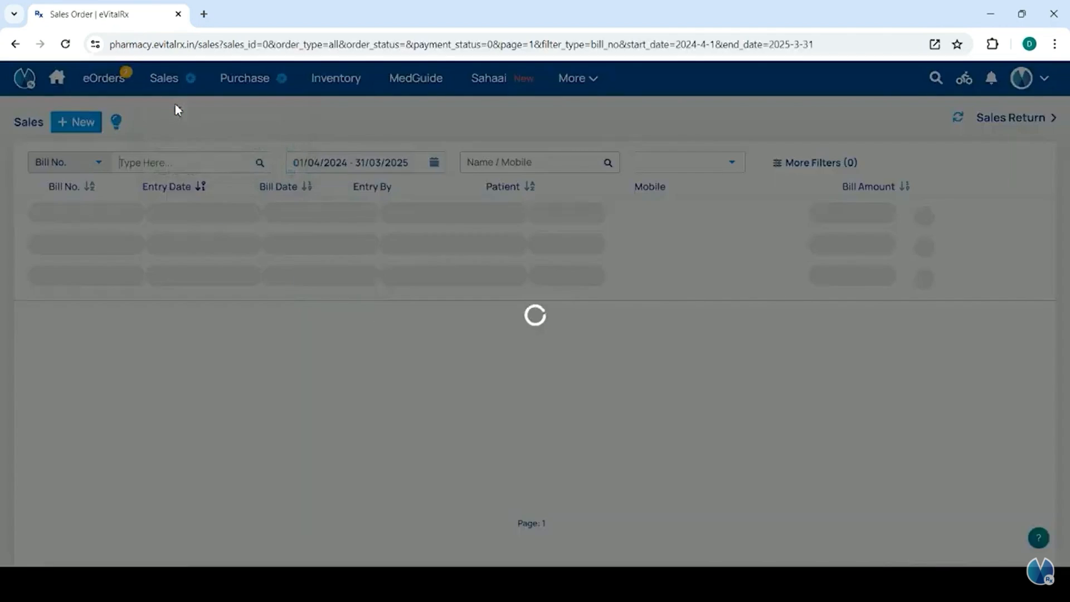